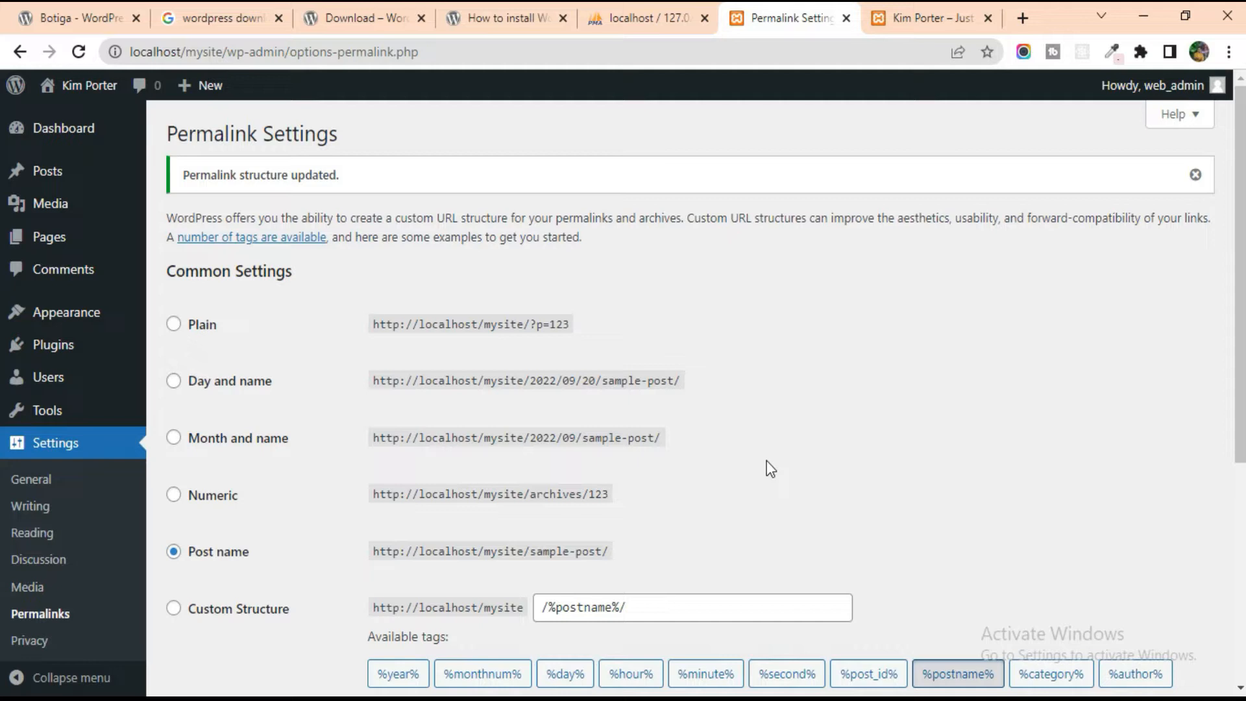
- Review the Botiga theme's page in the WordPress.org theme directory
{"action": "left_click", "coordinate": [92, 13]}
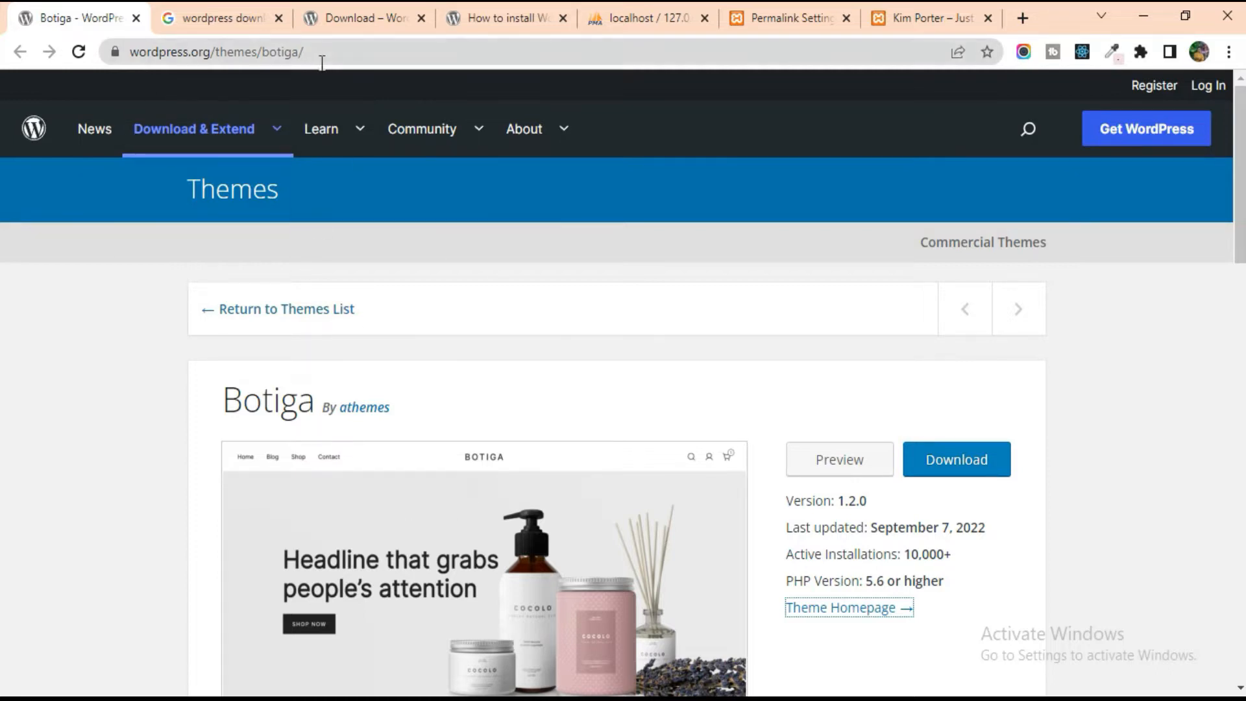
{"action": "left_click", "coordinate": [325, 54]}
{"action": "scroll", "coordinate": [695, 533], "scroll_direction": "down", "scroll_amount": 4}
{"action": "scroll", "coordinate": [699, 542], "scroll_direction": "up", "scroll_amount": 3}
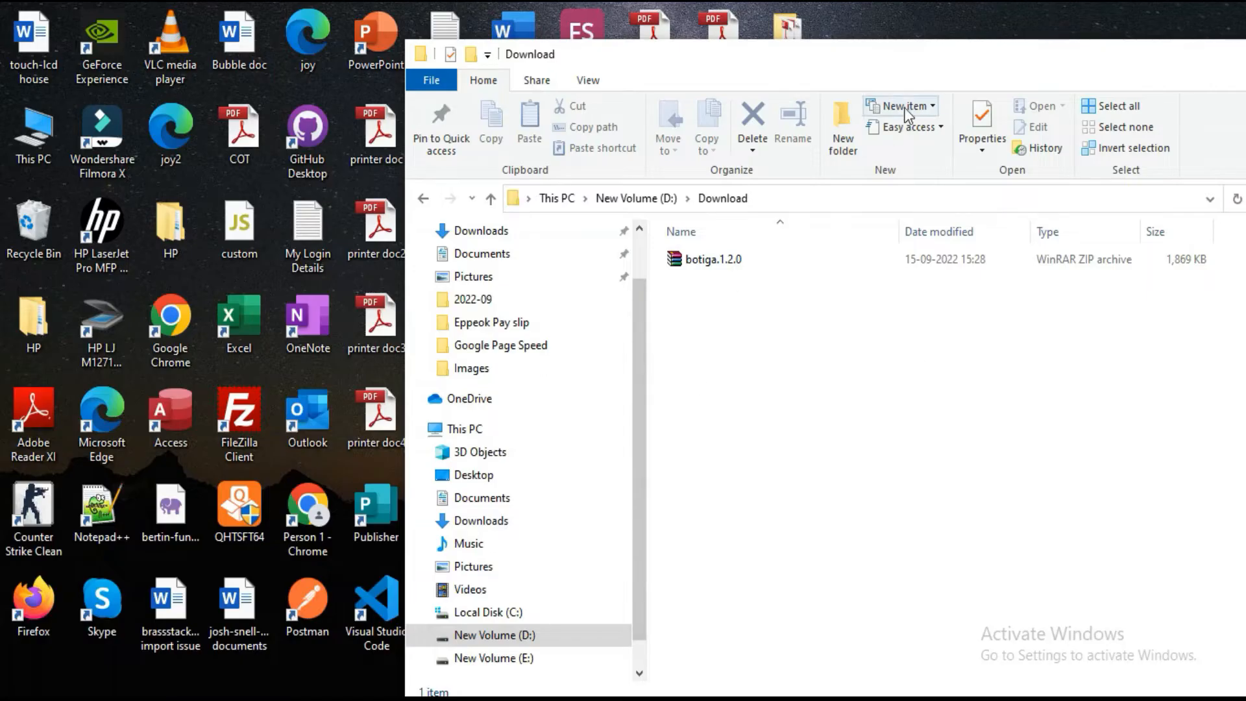
- In File Explorer, extract the botiga.1.2.0 archive in D:\Download to its own botiga.1.2.0 folder and open that folder
{"action": "left_click_drag", "start_coordinate": [828, 58], "coordinate": [673, 48]}
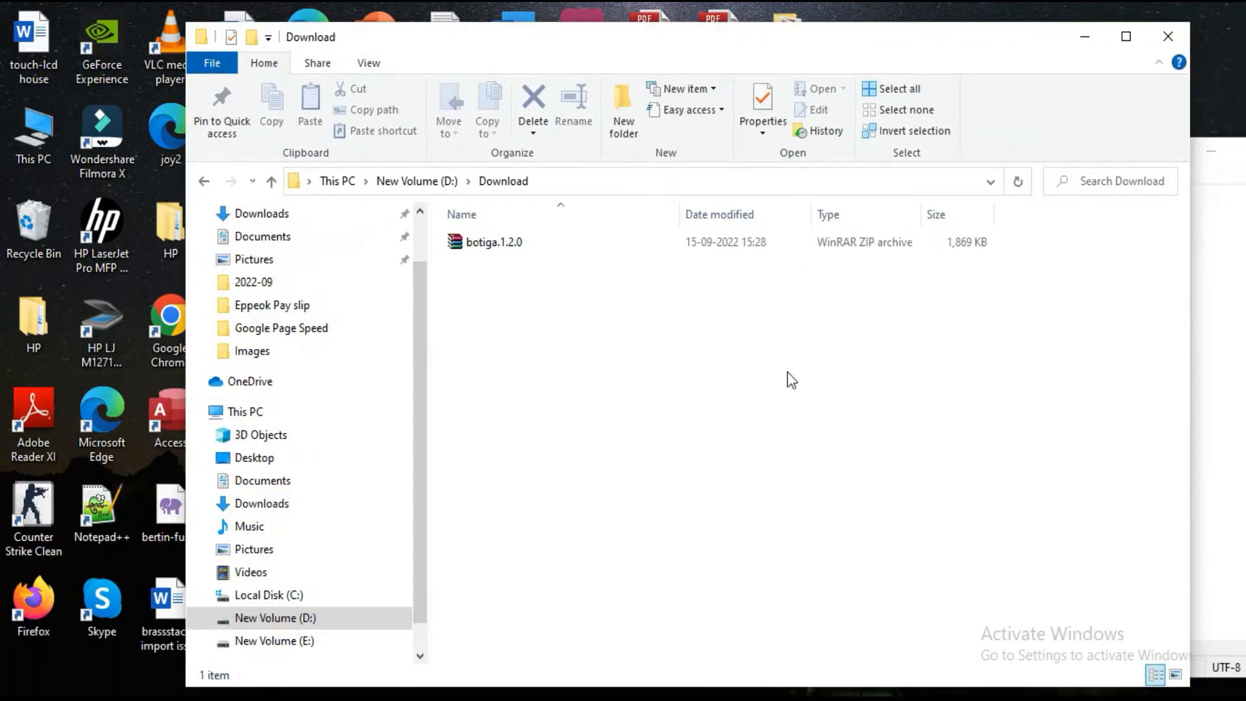
{"action": "right_click", "coordinate": [491, 256]}
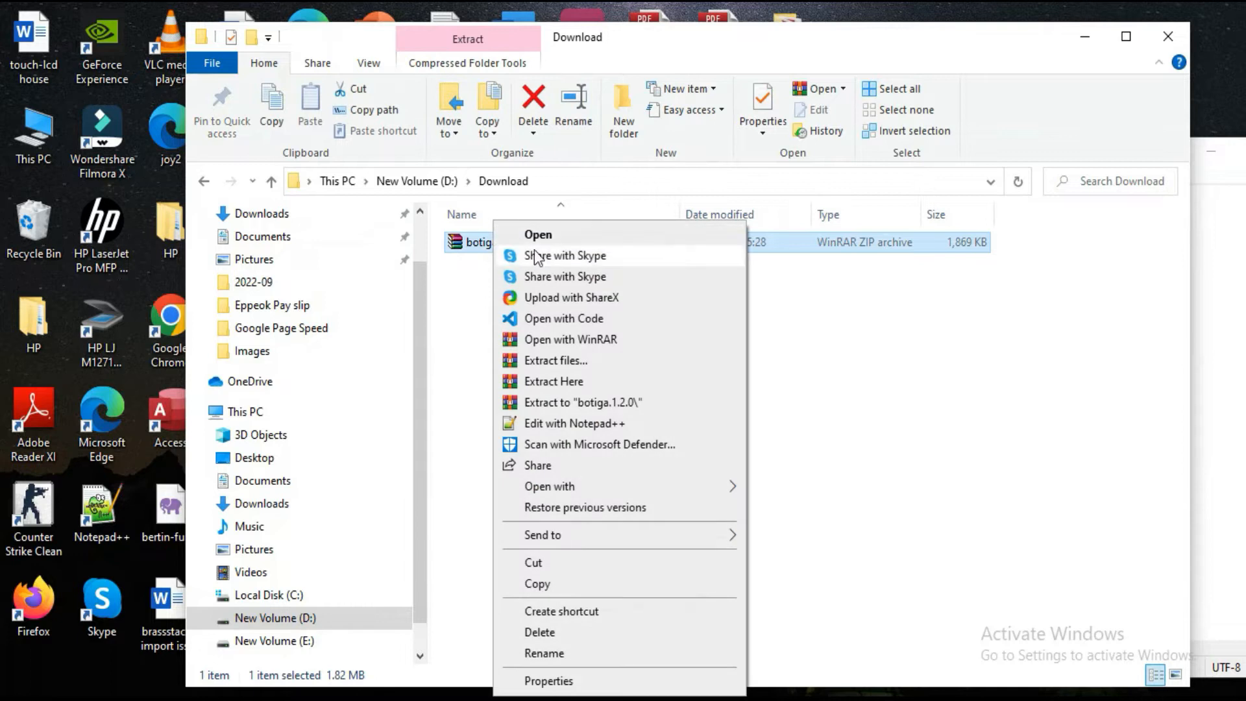
{"action": "left_click", "coordinate": [572, 401]}
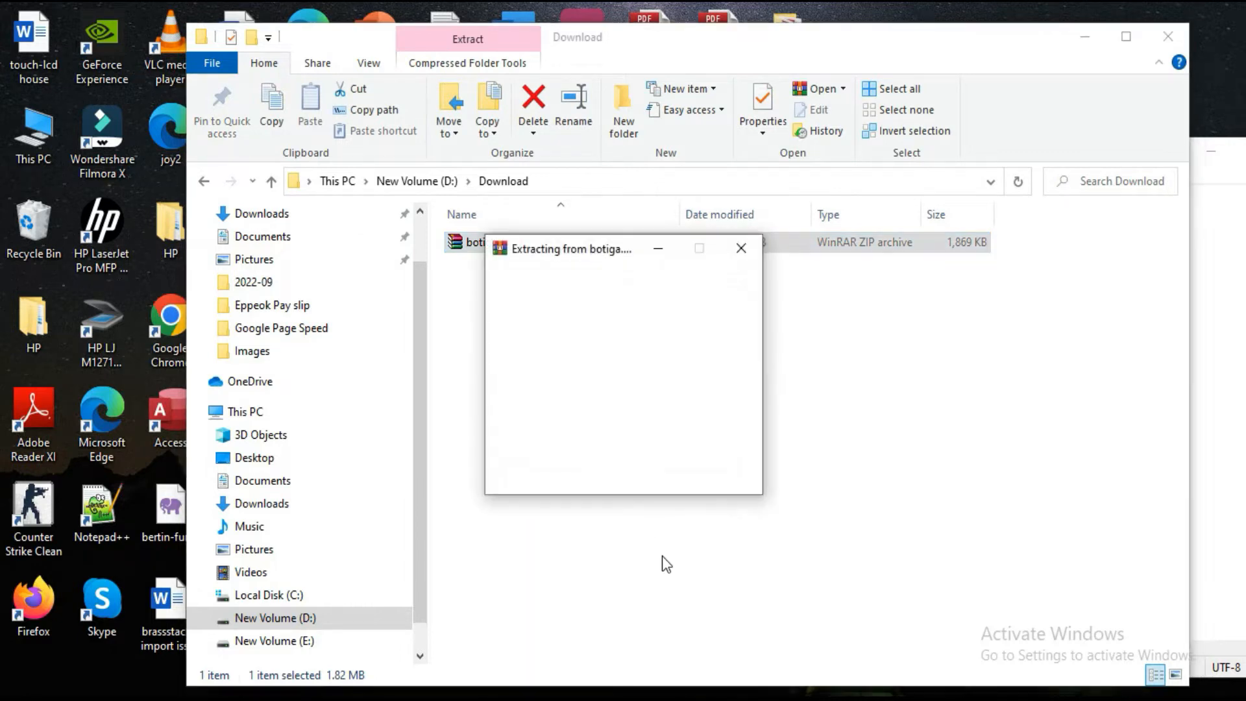
{"action": "double_click", "coordinate": [504, 243]}
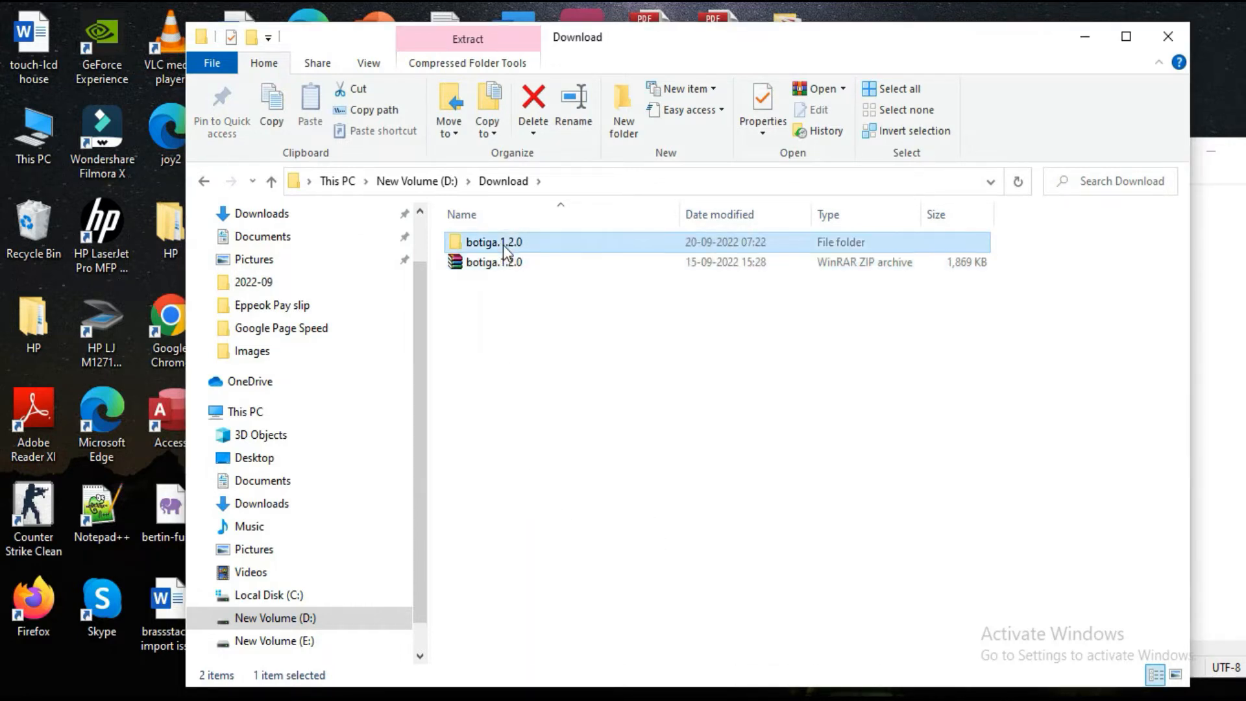
- Look through the files in the extracted botiga folder, return to its parent folder and copy the botiga folder
{"action": "double_click", "coordinate": [491, 247]}
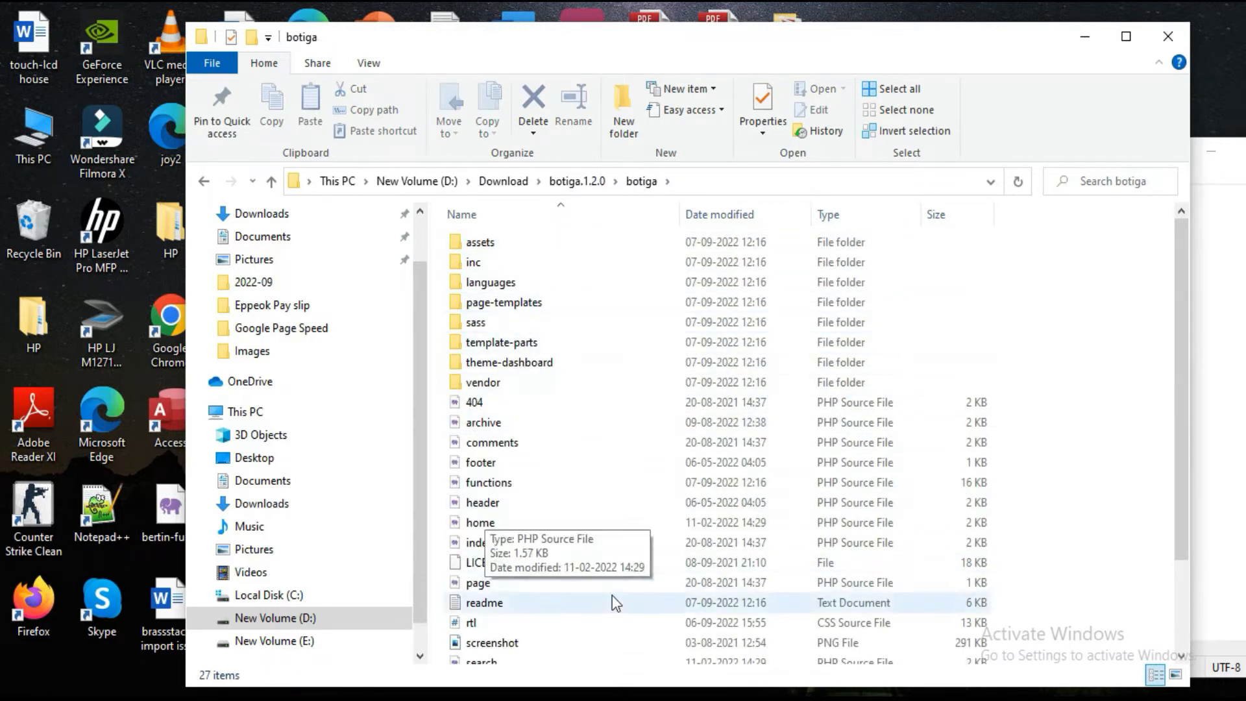
{"action": "scroll", "coordinate": [615, 487], "scroll_direction": "down", "scroll_amount": 2}
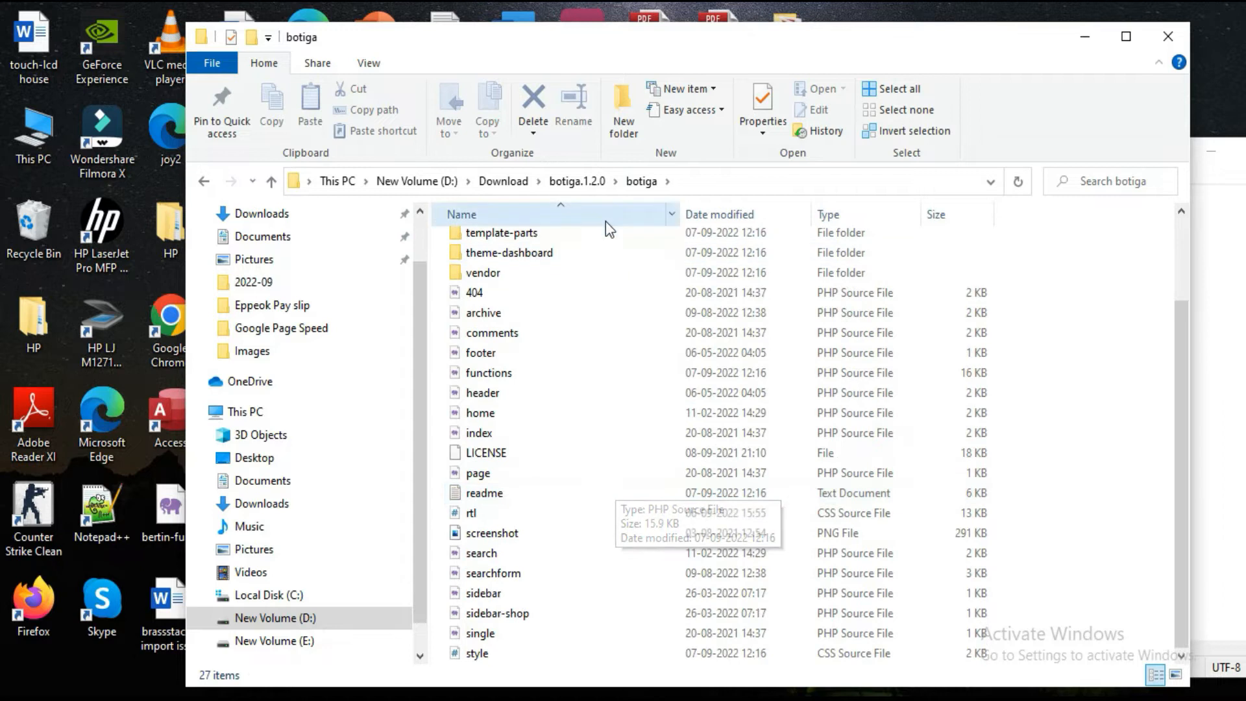
{"action": "left_click", "coordinate": [576, 180]}
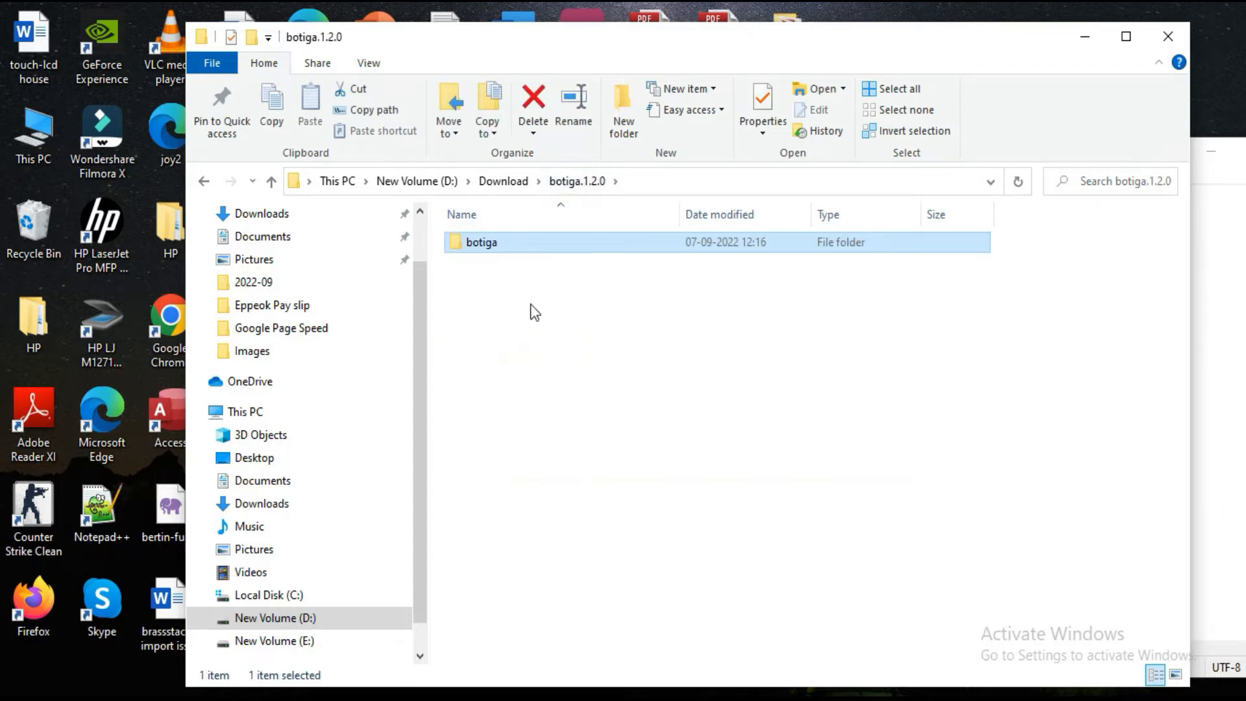
{"action": "key", "text": "ctrl+c"}
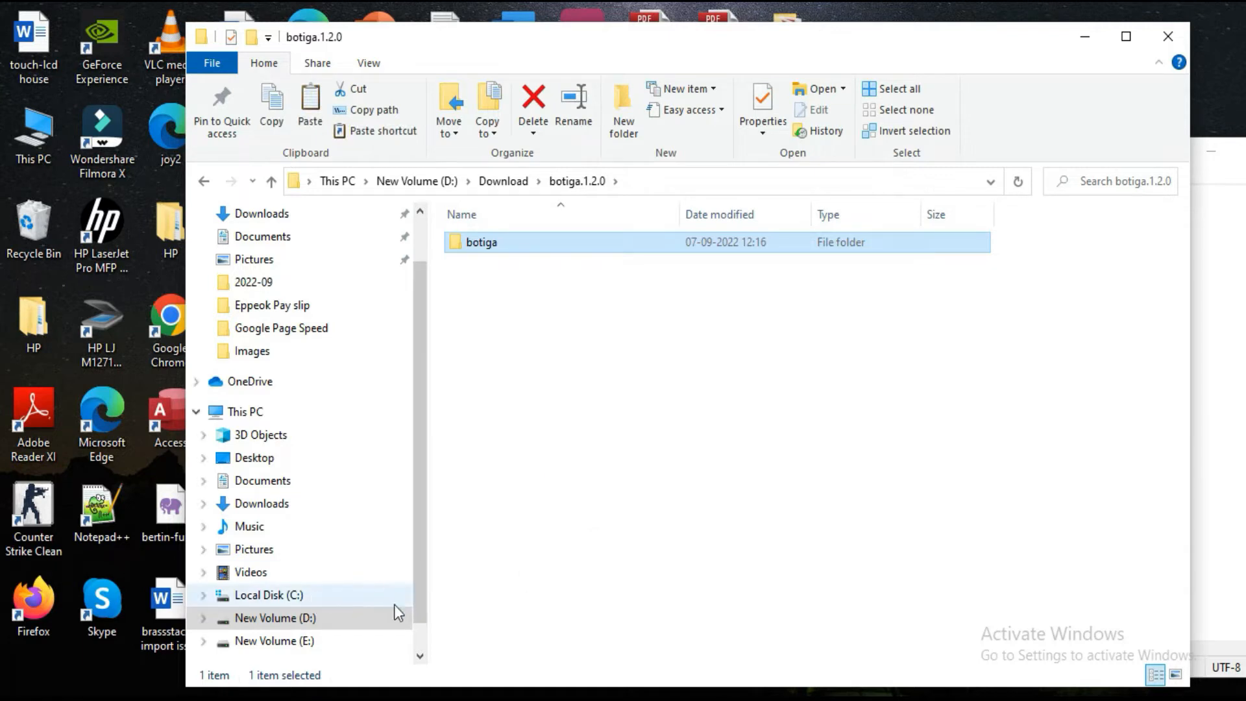
- Paste the botiga folder into C:\xampp\htdocs\mysite\wp-content\themes and check the pasted copy
{"action": "left_click", "coordinate": [471, 698]}
{"action": "left_click", "coordinate": [417, 625]}
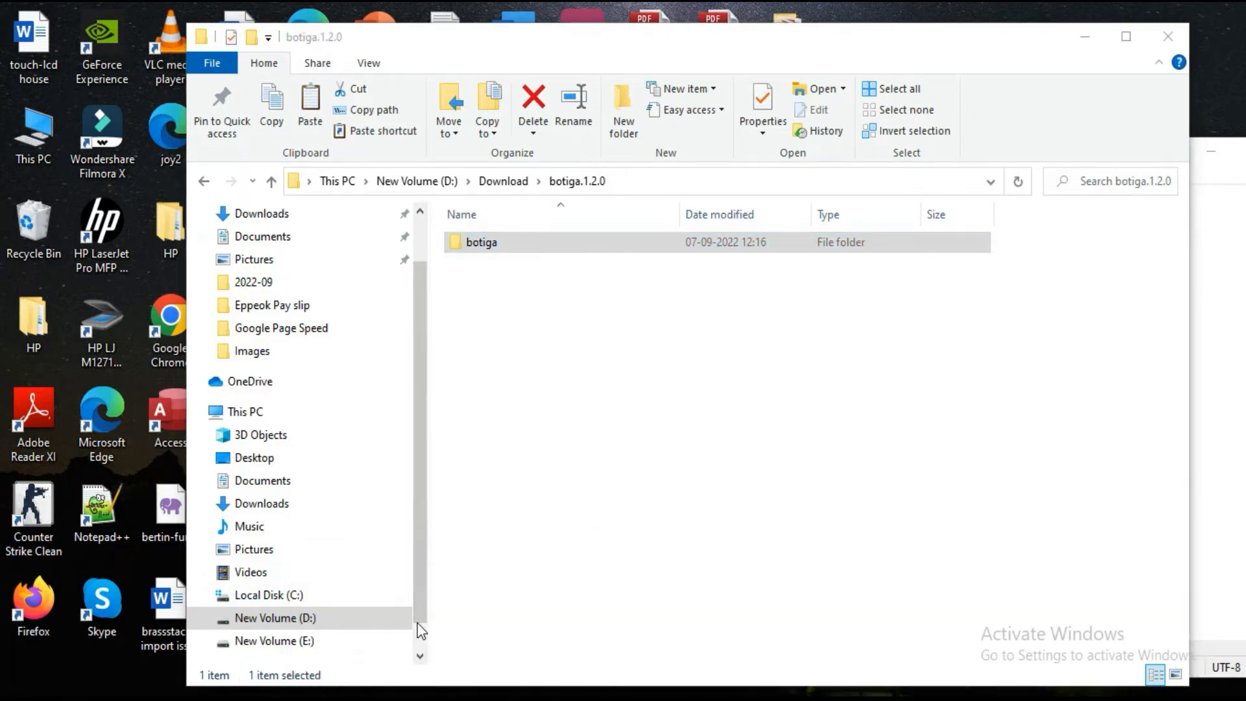
{"action": "double_click", "coordinate": [530, 567]}
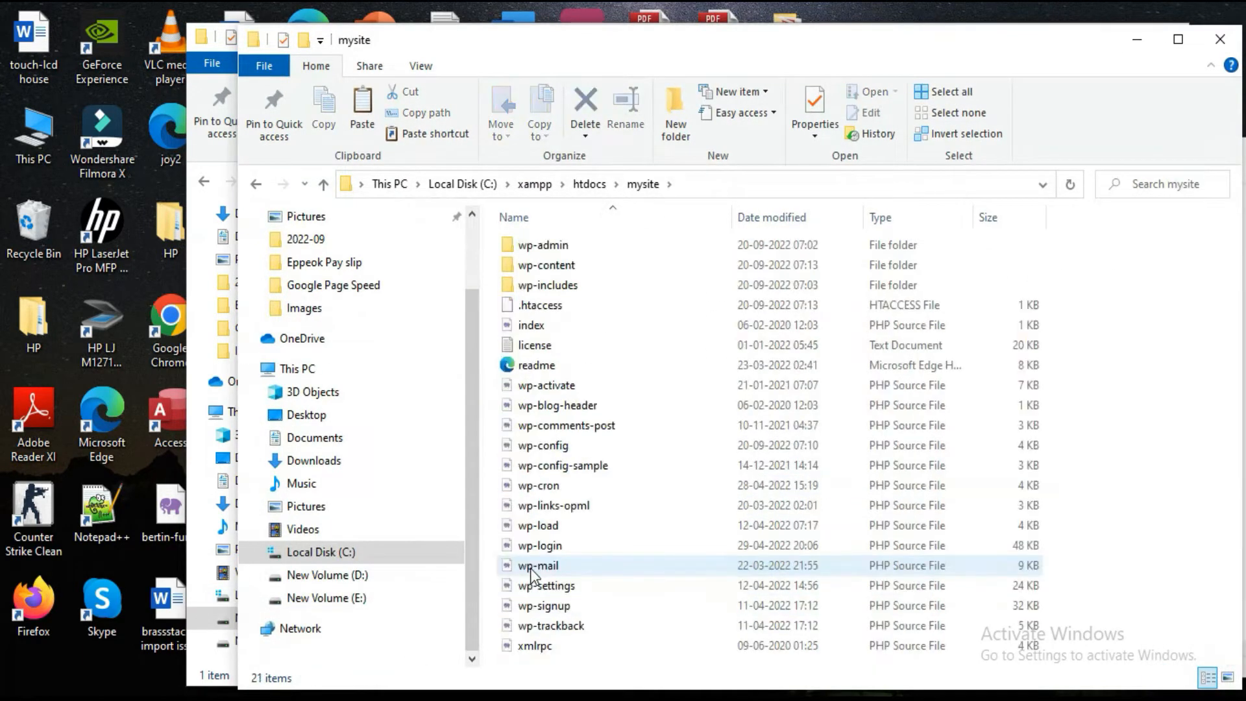
{"action": "double_click", "coordinate": [549, 272]}
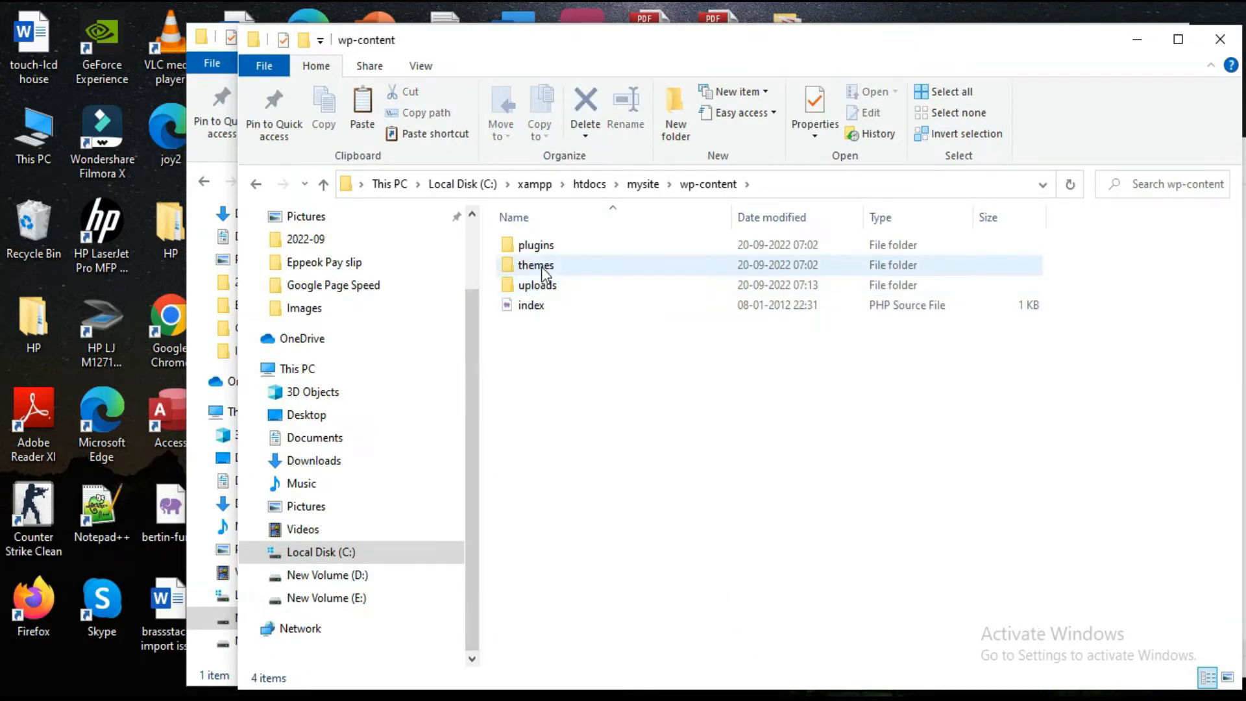
{"action": "double_click", "coordinate": [541, 266]}
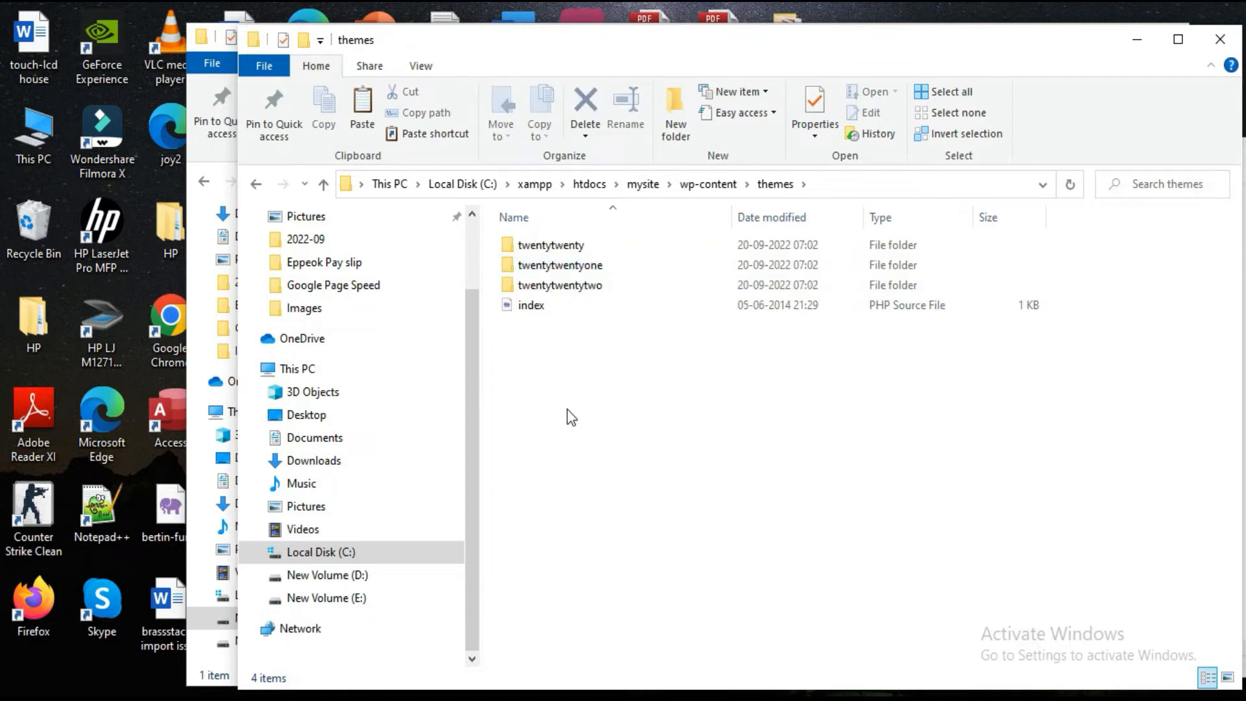
{"action": "key", "text": "ctrl+v"}
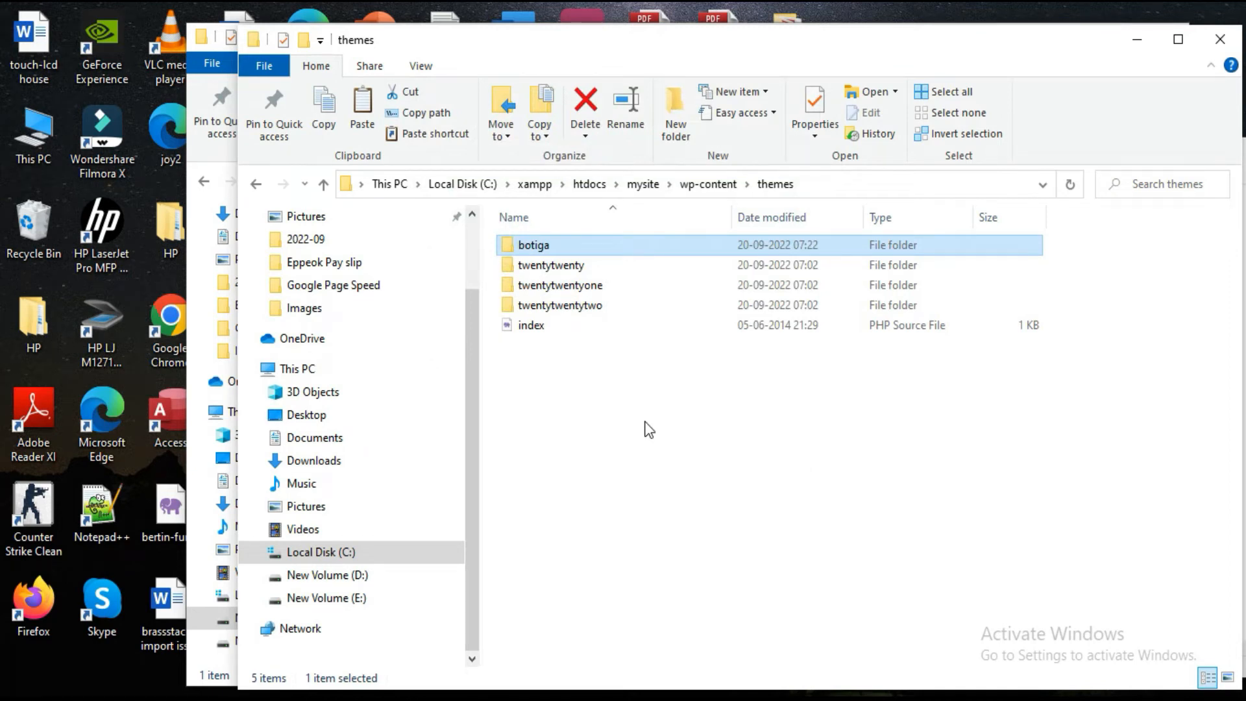
{"action": "double_click", "coordinate": [512, 247]}
{"action": "left_click", "coordinate": [772, 187]}
- Switch to Chrome and open the Themes page in the mysite WordPress admin
{"action": "left_click", "coordinate": [544, 698]}
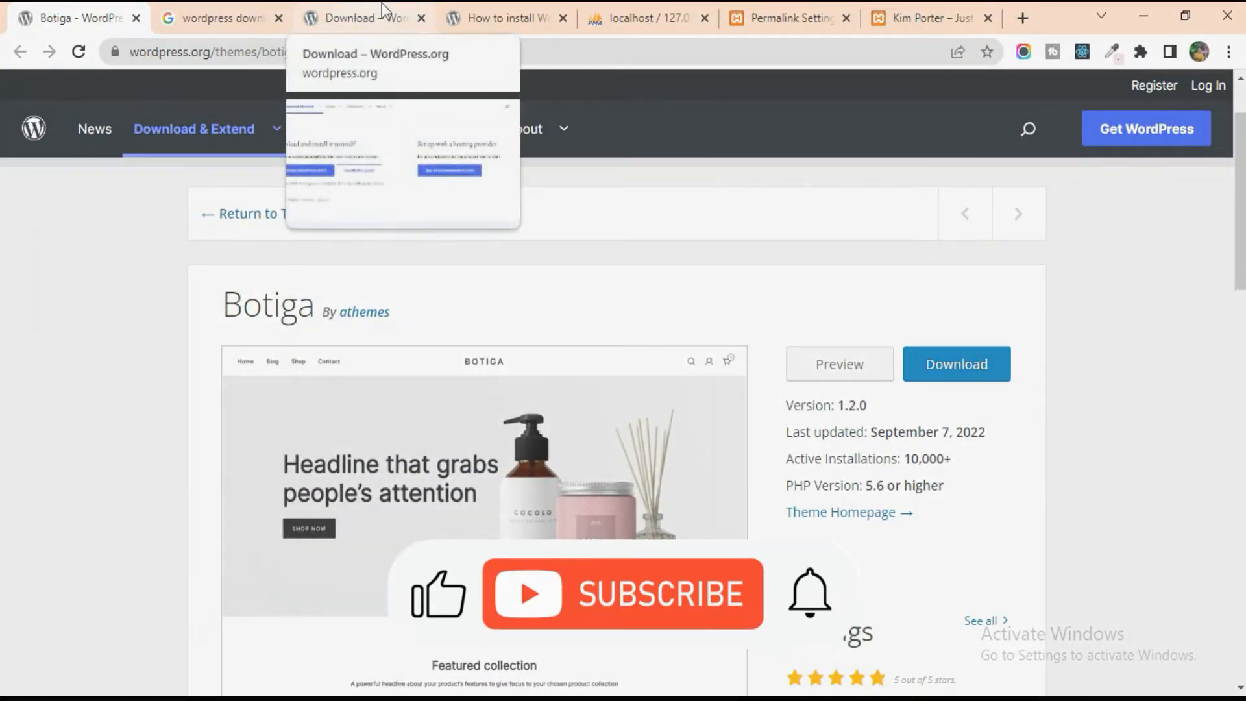
{"action": "left_click", "coordinate": [367, 18]}
{"action": "left_click", "coordinate": [607, 10]}
{"action": "left_click", "coordinate": [753, 13]}
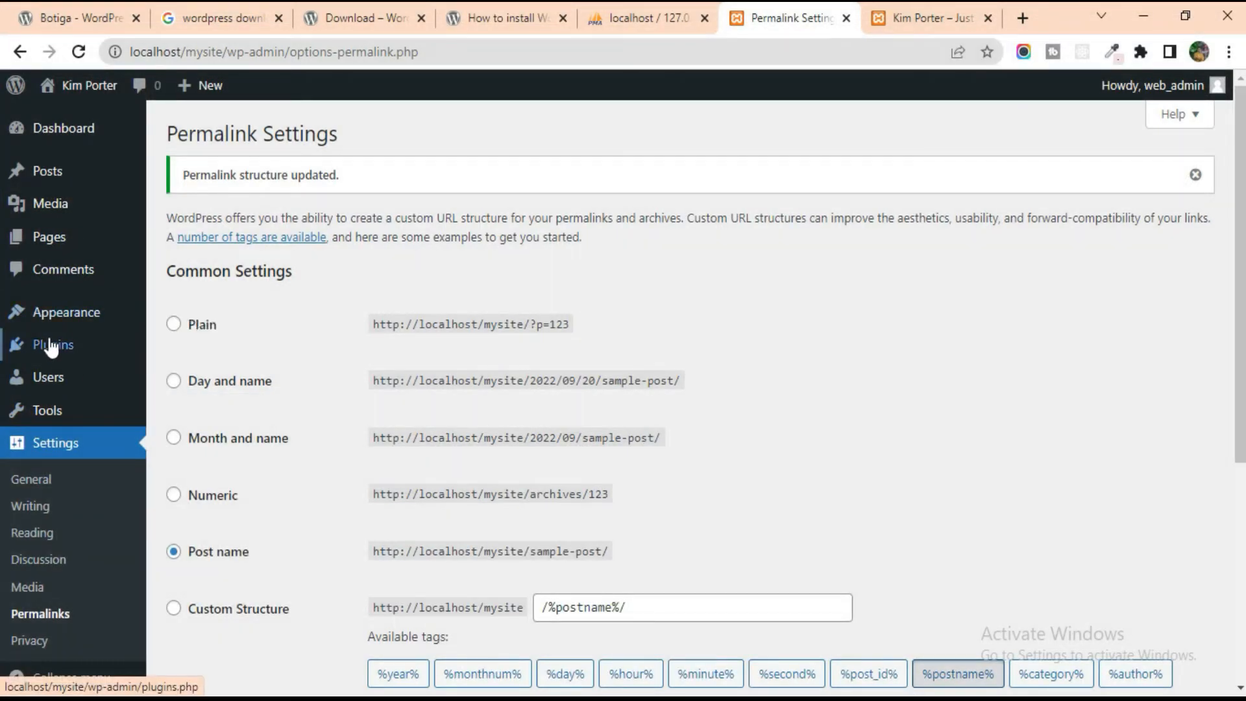
{"action": "mouse_move", "coordinate": [49, 318]}
{"action": "left_click", "coordinate": [180, 318]}
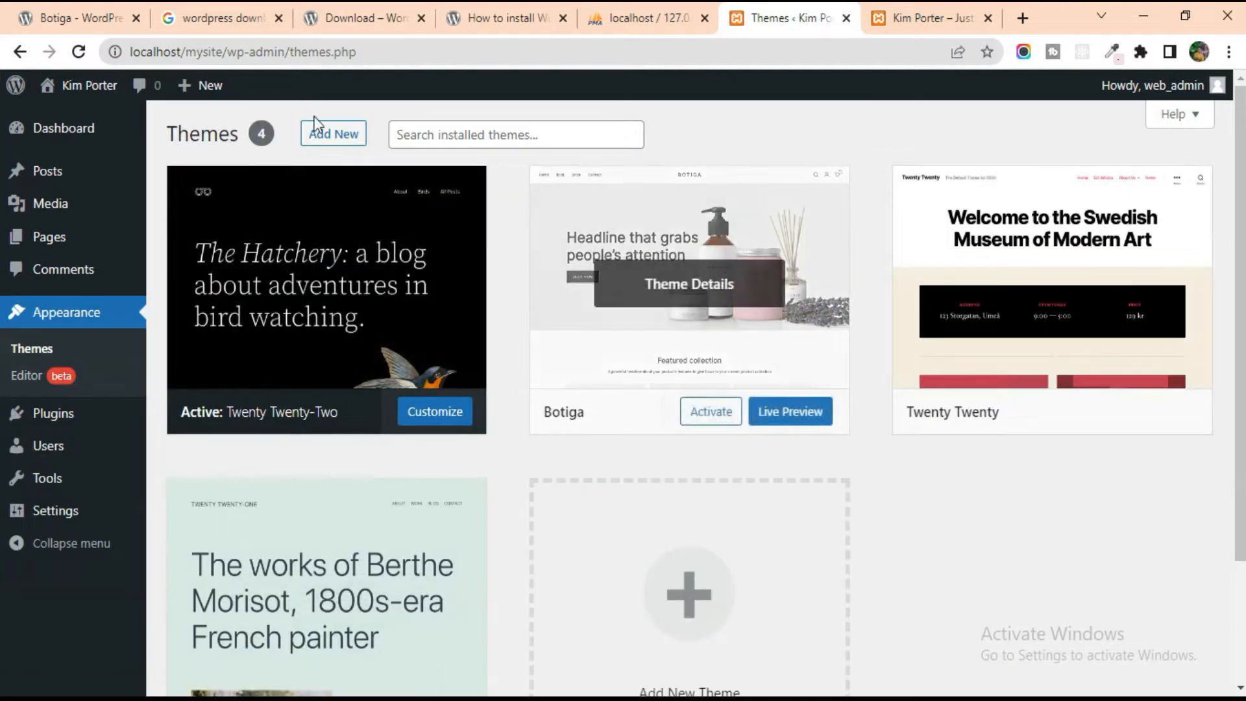
- Review the installed themes and activate the Botiga theme
{"action": "scroll", "coordinate": [986, 644], "scroll_direction": "down", "scroll_amount": 2}
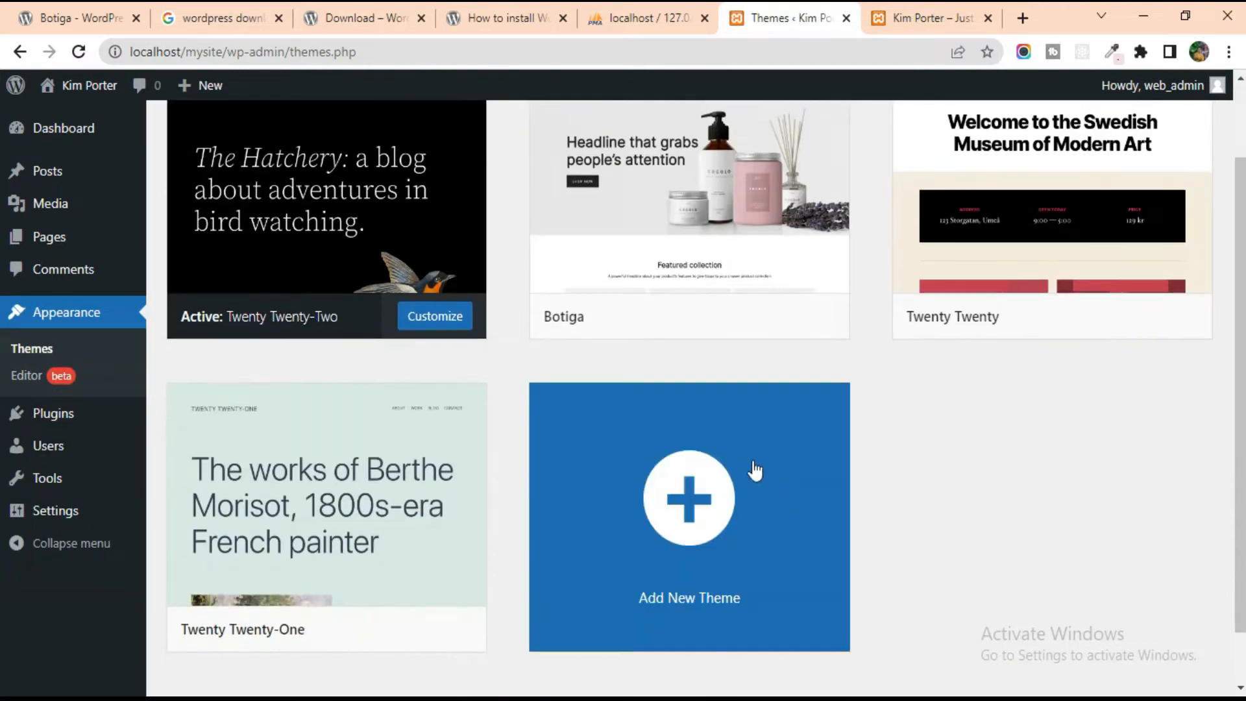
{"action": "mouse_move", "coordinate": [559, 337]}
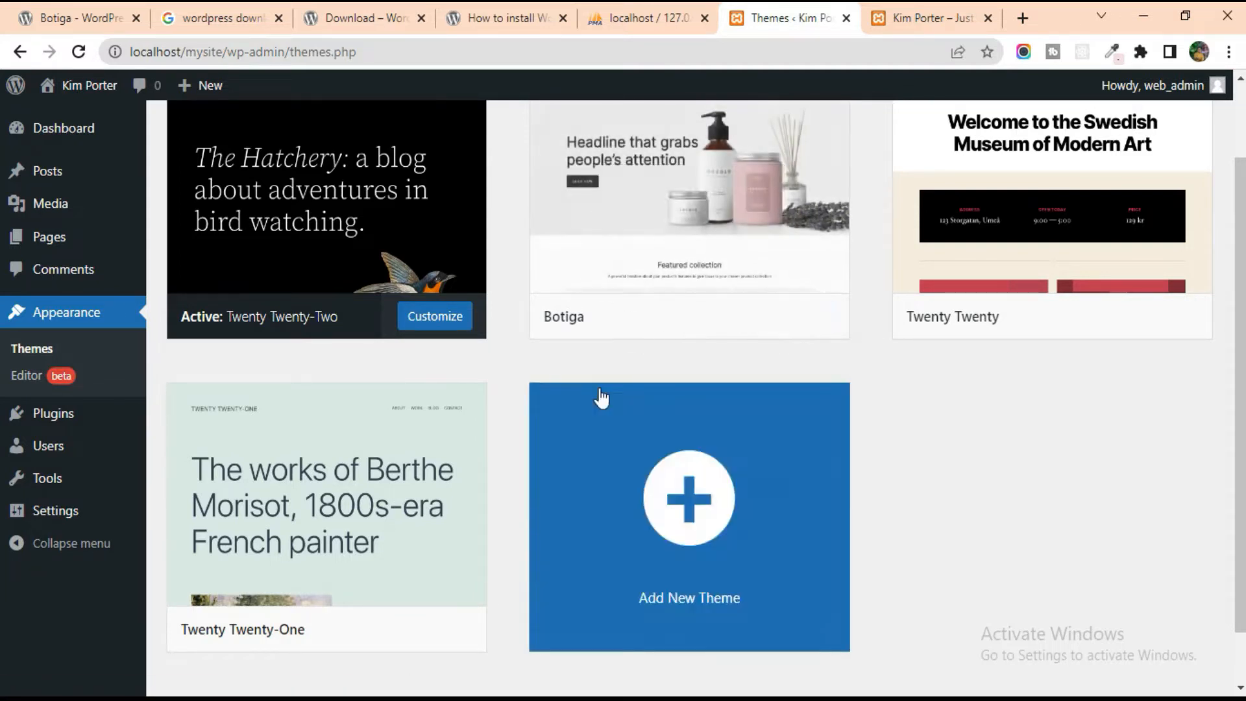
{"action": "mouse_move", "coordinate": [305, 273]}
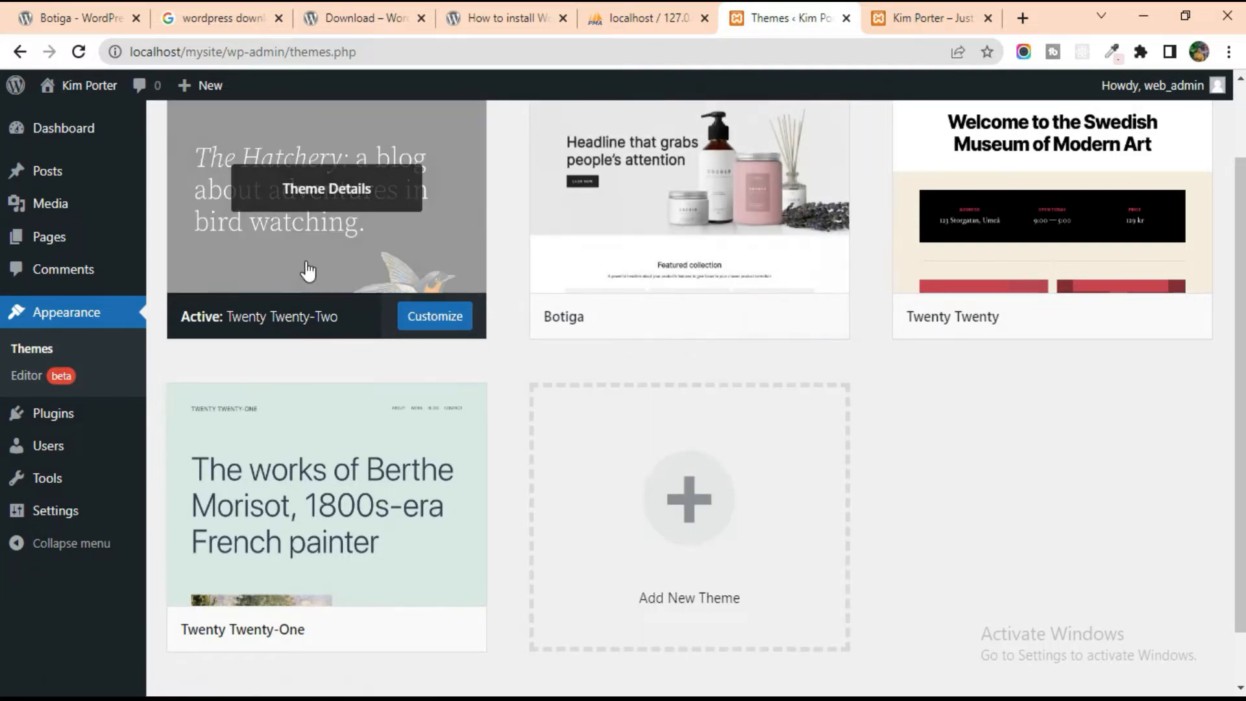
{"action": "mouse_move", "coordinate": [639, 232]}
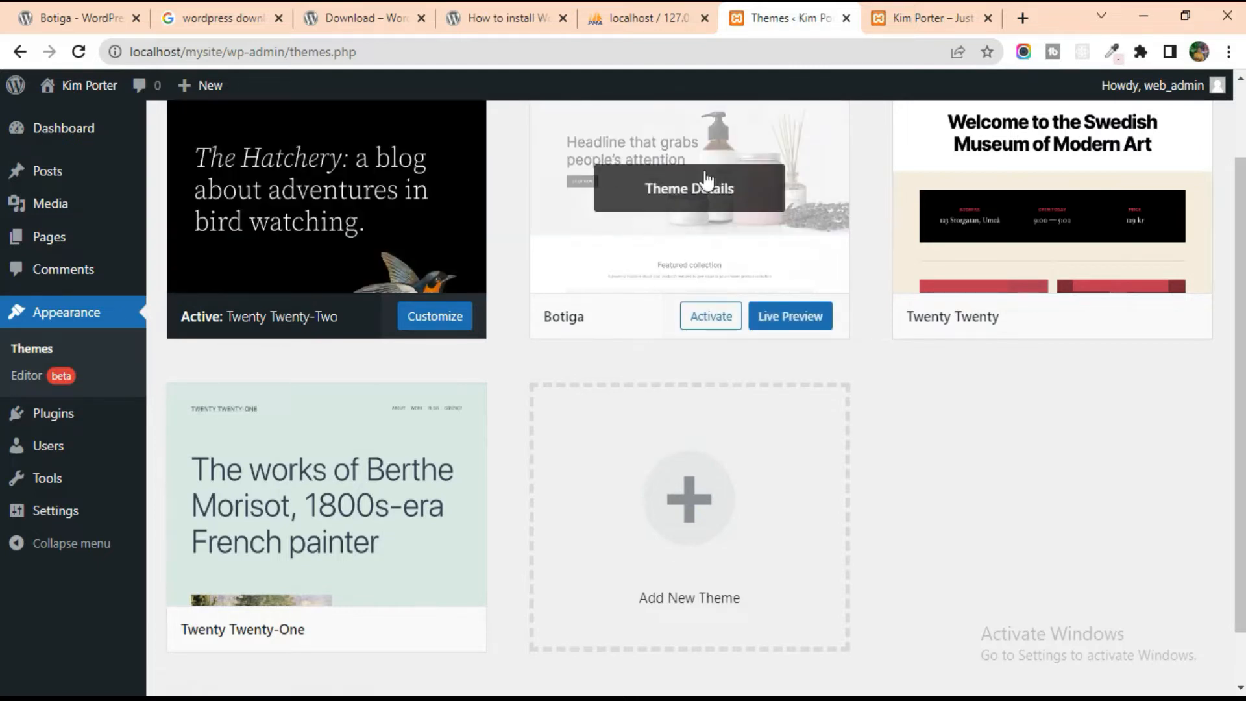
{"action": "left_click", "coordinate": [712, 318]}
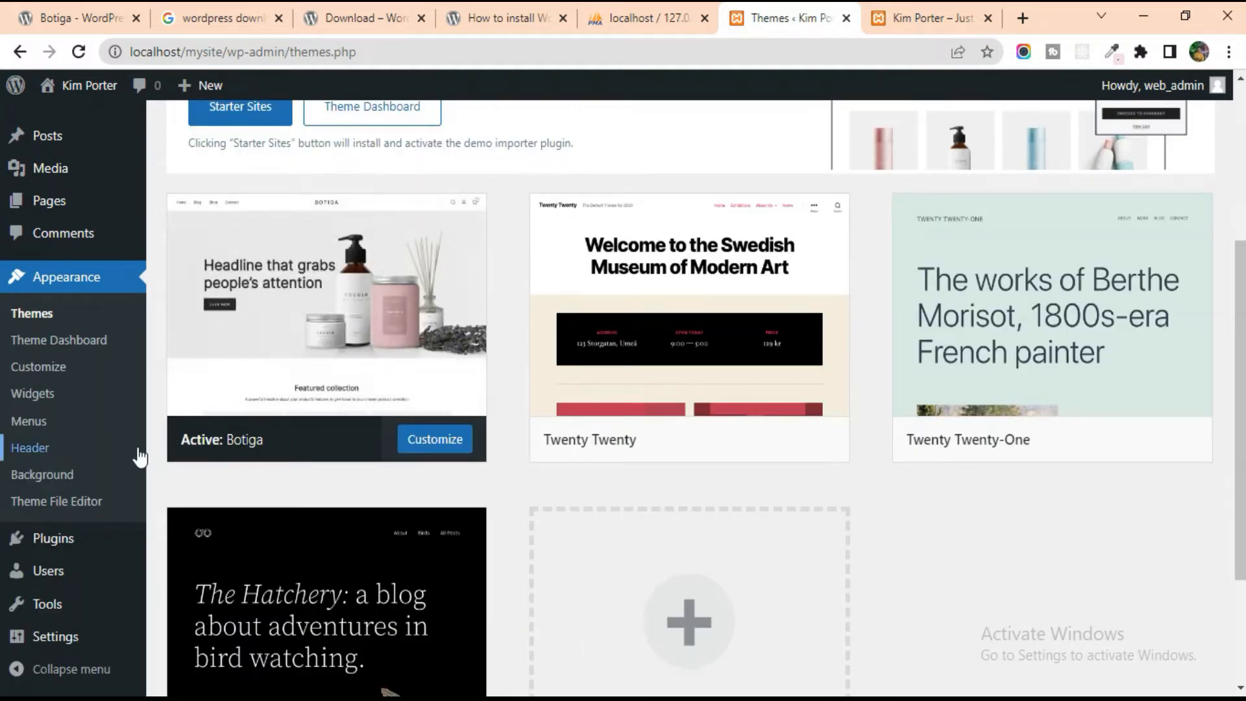
- Open Botiga's Starter Sites from its welcome notice and browse the available demo templates
{"action": "scroll", "coordinate": [439, 403], "scroll_direction": "up", "scroll_amount": 3}
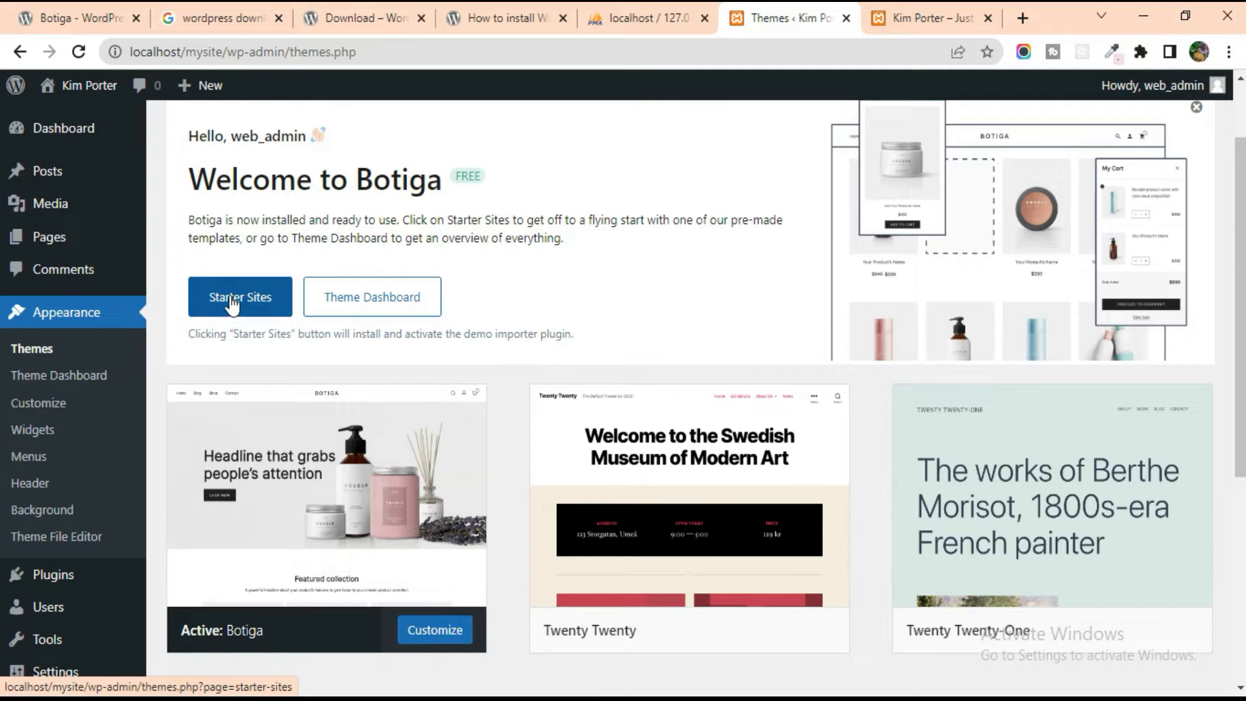
{"action": "left_click", "coordinate": [231, 301]}
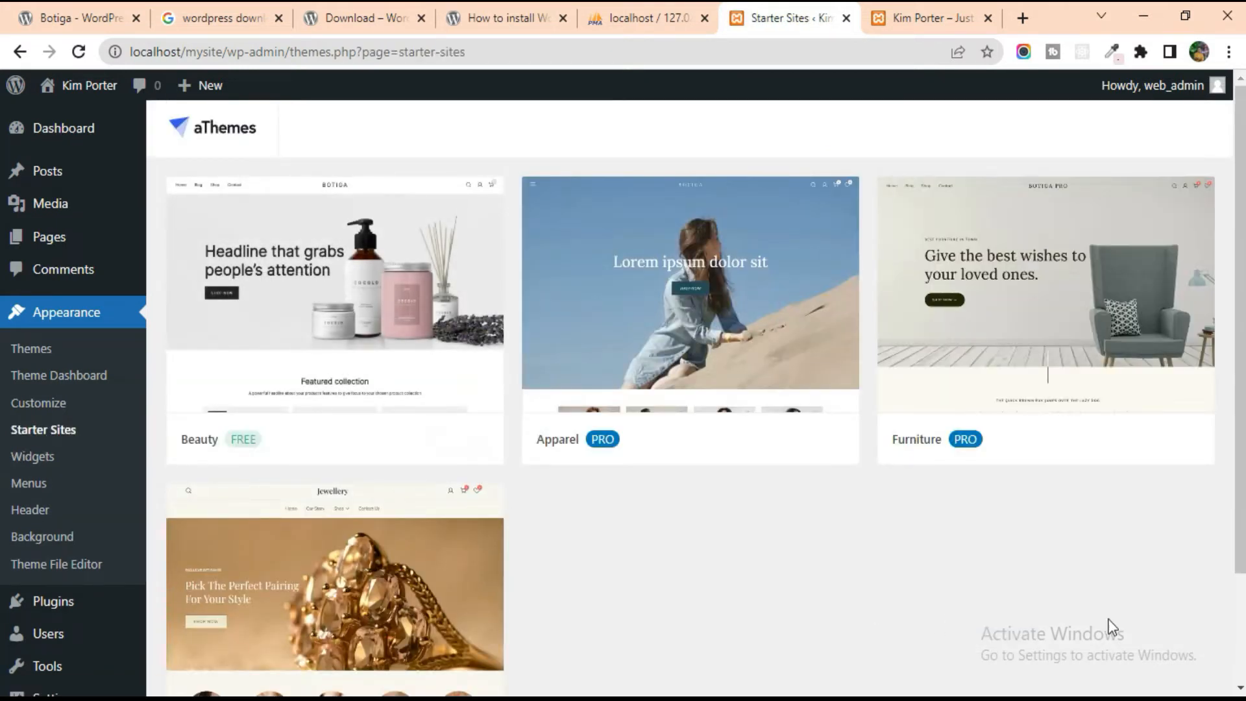
{"action": "scroll", "coordinate": [772, 459], "scroll_direction": "down", "scroll_amount": 2}
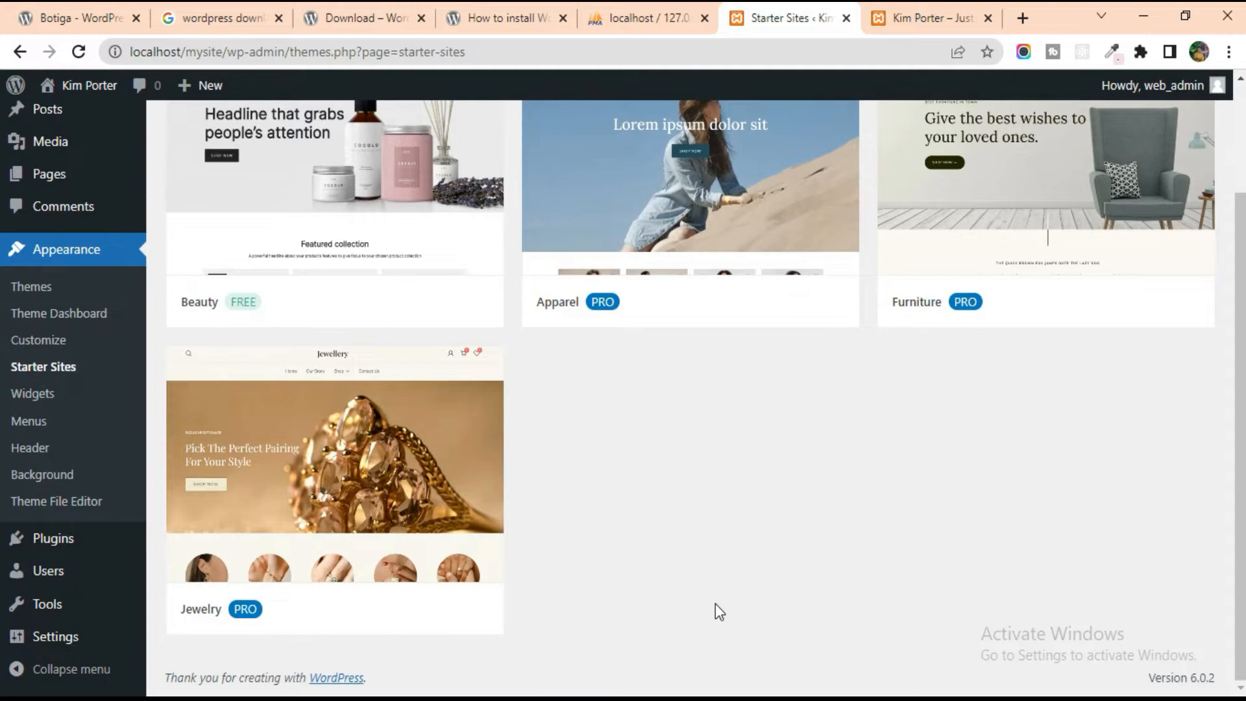
{"action": "scroll", "coordinate": [995, 489], "scroll_direction": "up", "scroll_amount": 2}
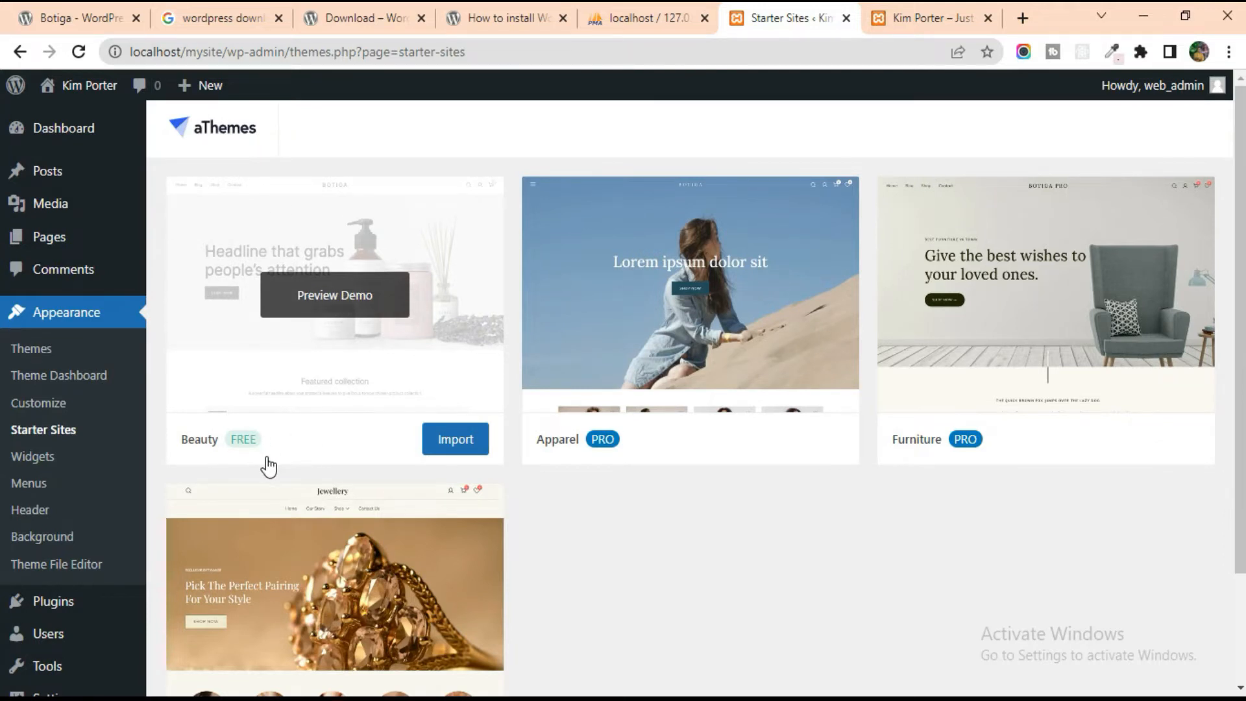
- Import the free Beauty starter site with WPForms, WooCommerce, aThemes Blocks, content, widgets and customizer settings enabled
{"action": "scroll", "coordinate": [417, 523], "scroll_direction": "down", "scroll_amount": 2}
{"action": "scroll", "coordinate": [804, 493], "scroll_direction": "up", "scroll_amount": 2}
{"action": "left_click", "coordinate": [441, 437]}
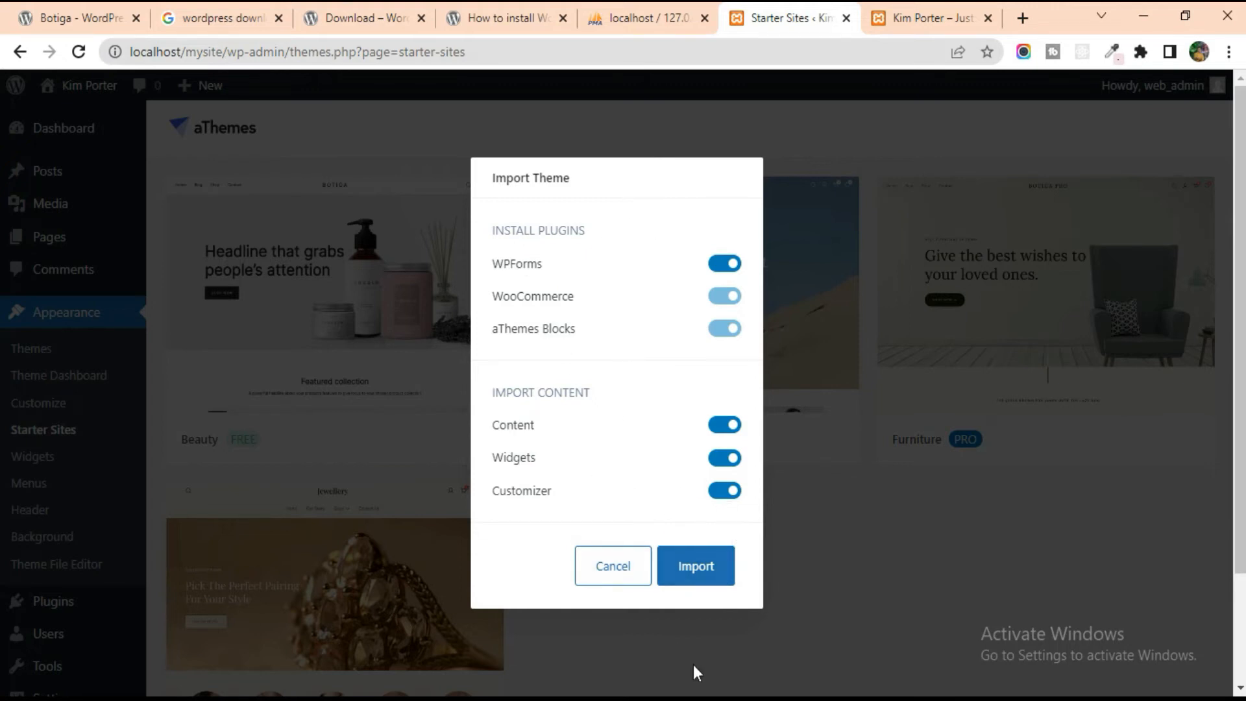
{"action": "left_click", "coordinate": [697, 584]}
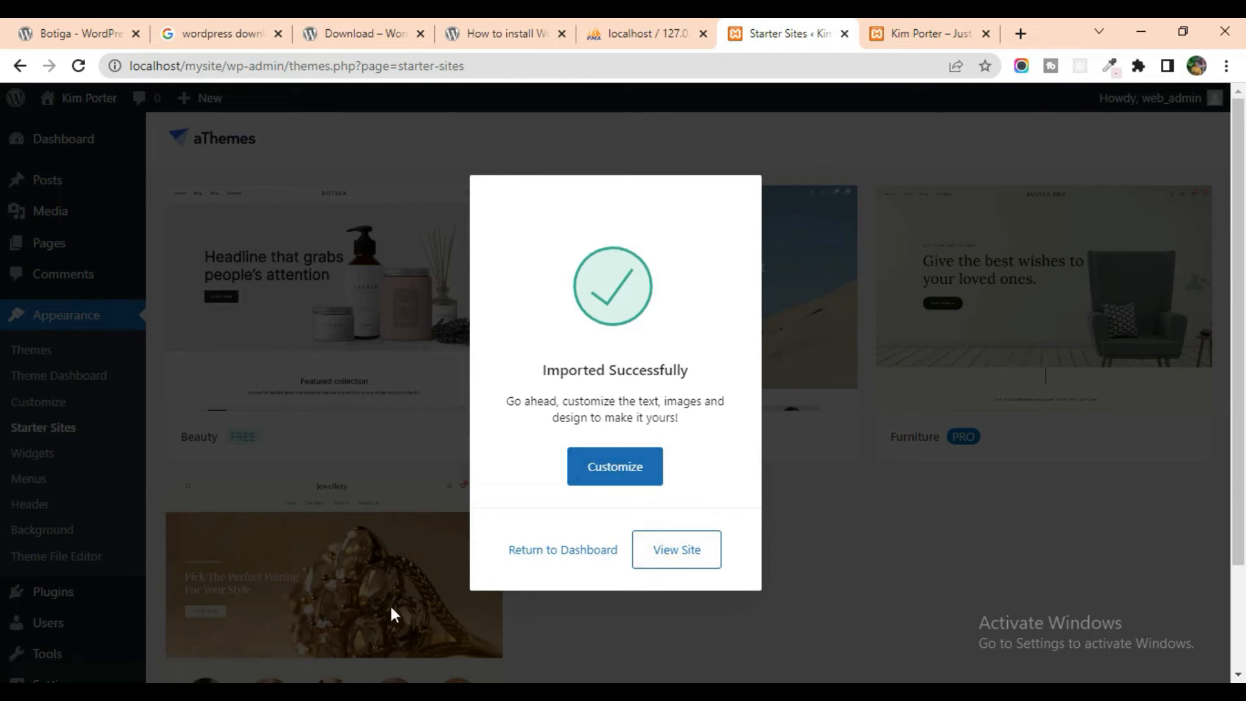
- View the site at localhost/mysite and look over the homepage's hero banner and Featured Collection products
{"action": "left_click", "coordinate": [687, 550]}
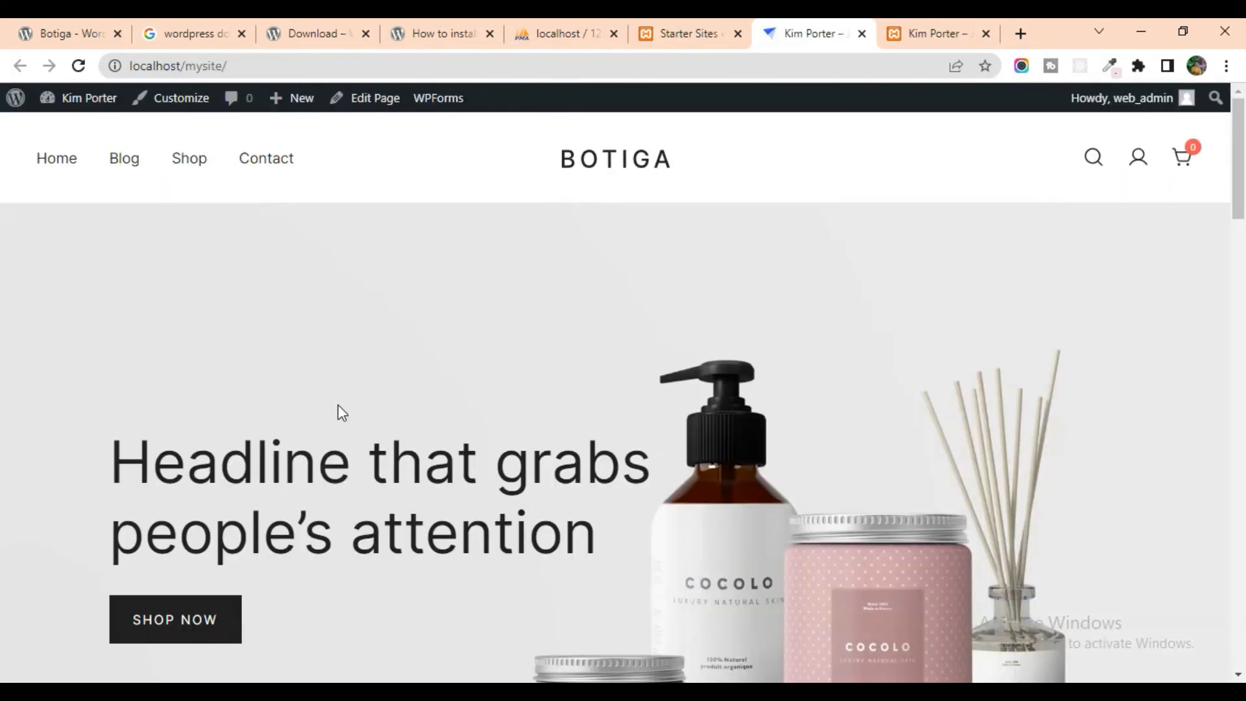
{"action": "scroll", "coordinate": [457, 413], "scroll_direction": "down", "scroll_amount": 15}
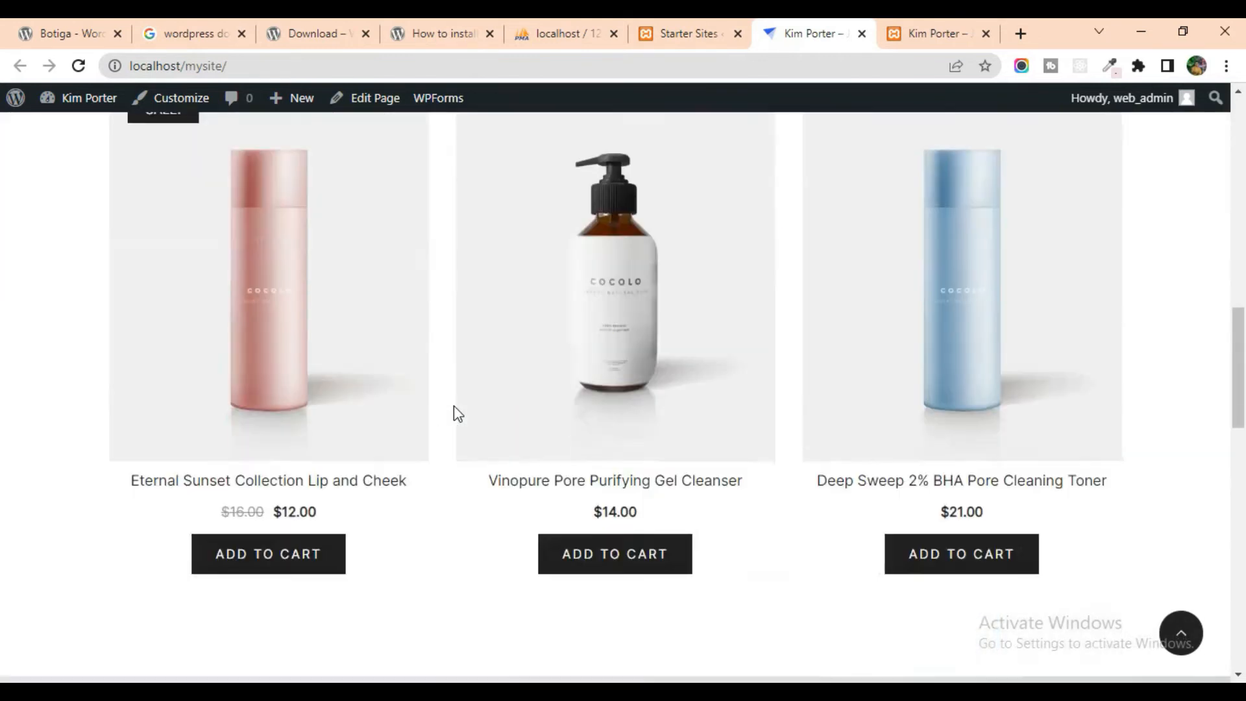
{"action": "scroll", "coordinate": [376, 362], "scroll_direction": "up", "scroll_amount": 5}
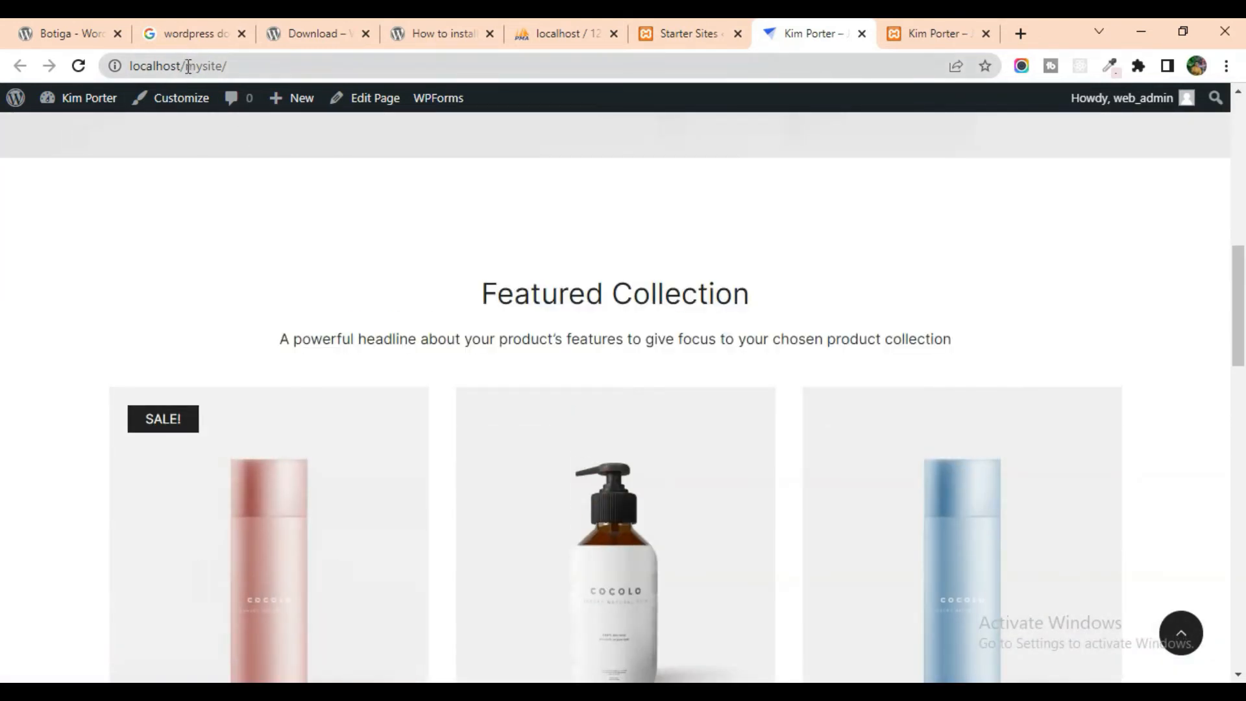
{"action": "double_click", "coordinate": [214, 66]}
{"action": "left_click_drag", "start_coordinate": [218, 66], "coordinate": [228, 66]}
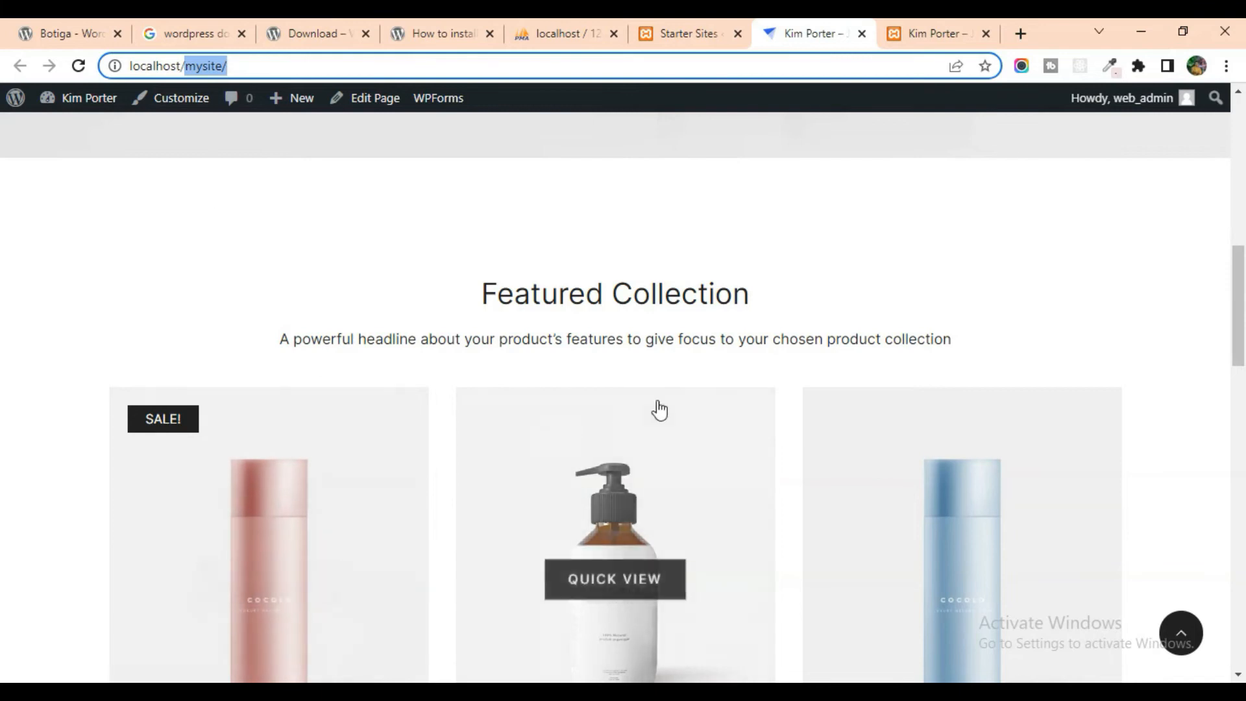
{"action": "scroll", "coordinate": [381, 403], "scroll_direction": "up", "scroll_amount": 10}
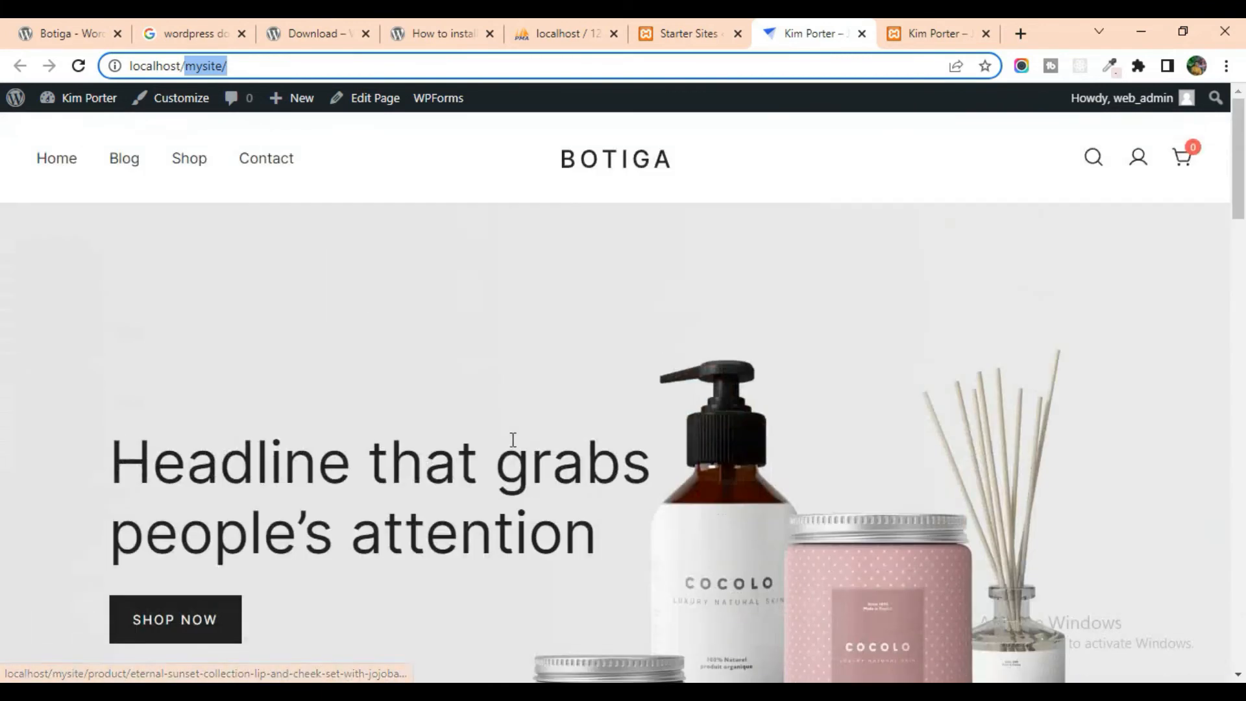
{"action": "scroll", "coordinate": [566, 427], "scroll_direction": "down", "scroll_amount": 12}
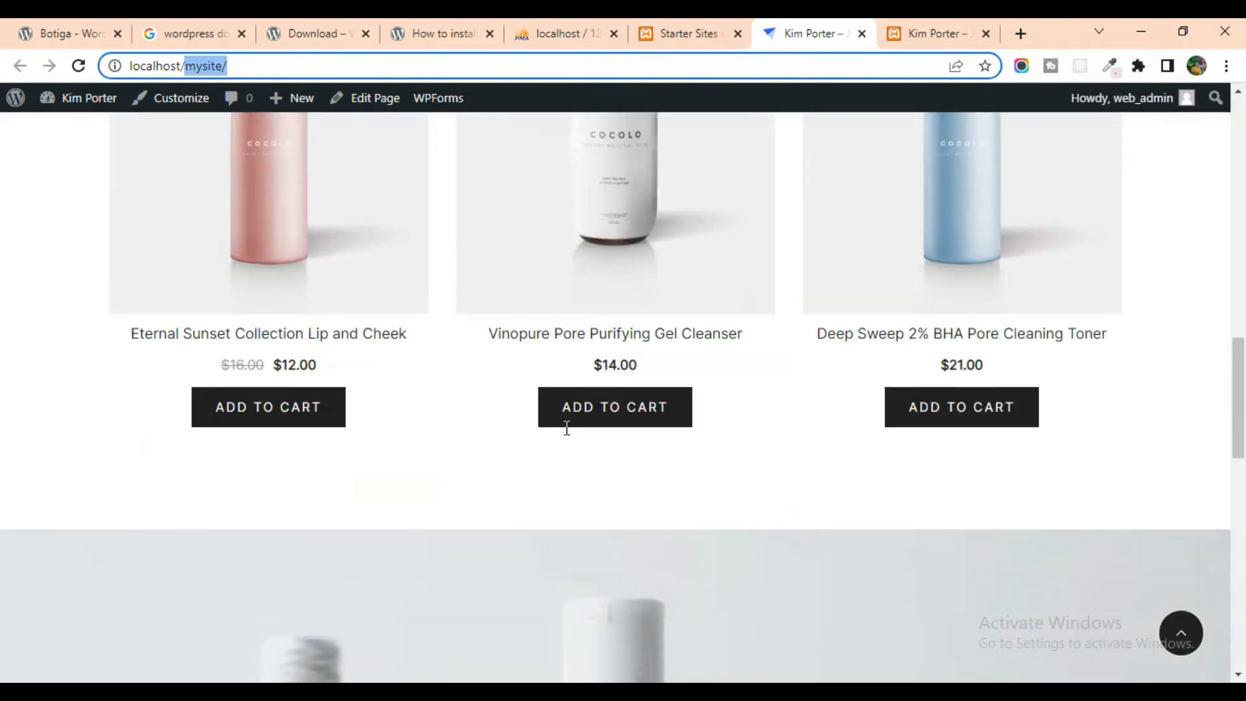
- Switch to phpMyAdmin, reload the mysite database structure and examine its tables and their total number after the starter site import
{"action": "scroll", "coordinate": [566, 428], "scroll_direction": "down", "scroll_amount": 10}
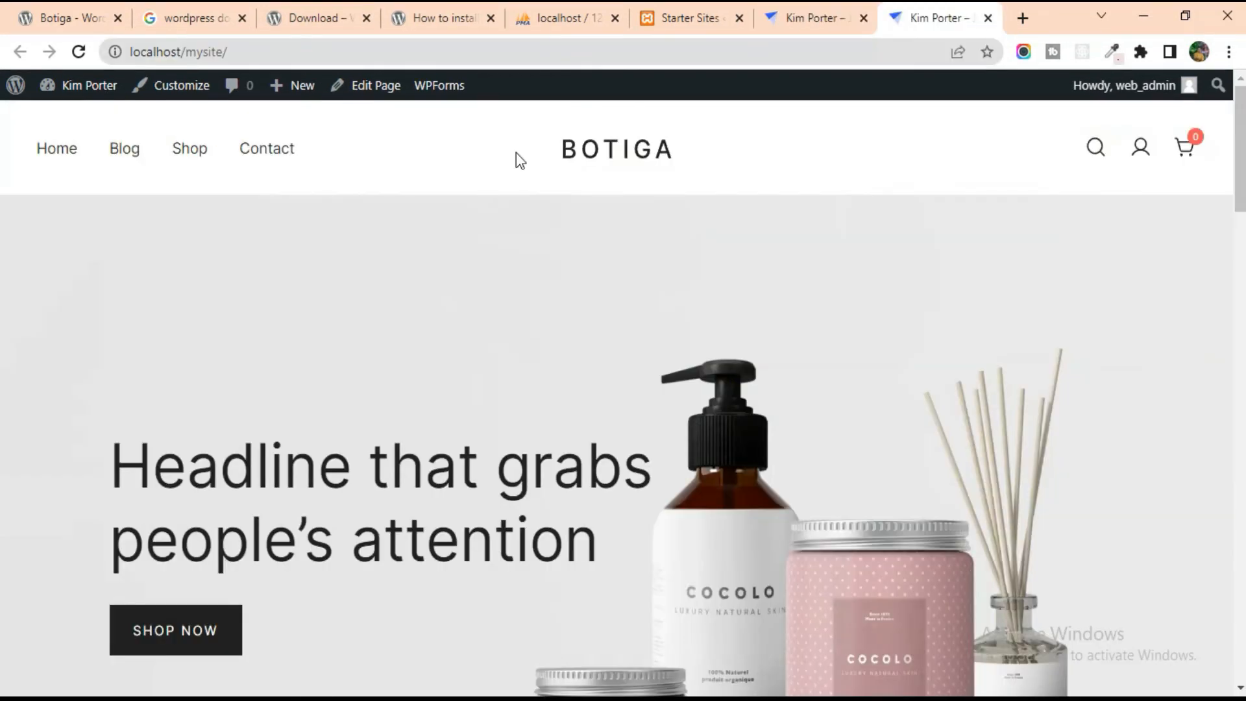
{"action": "left_click", "coordinate": [558, 31]}
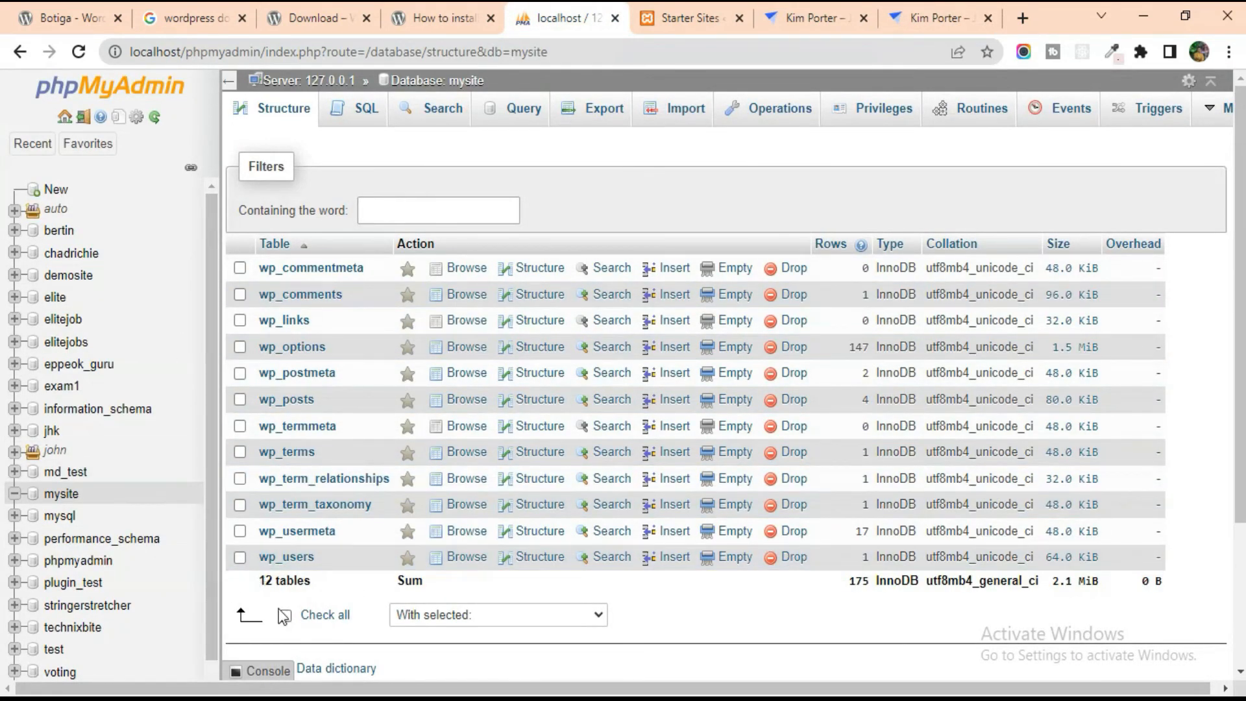
{"action": "left_click", "coordinate": [435, 82]}
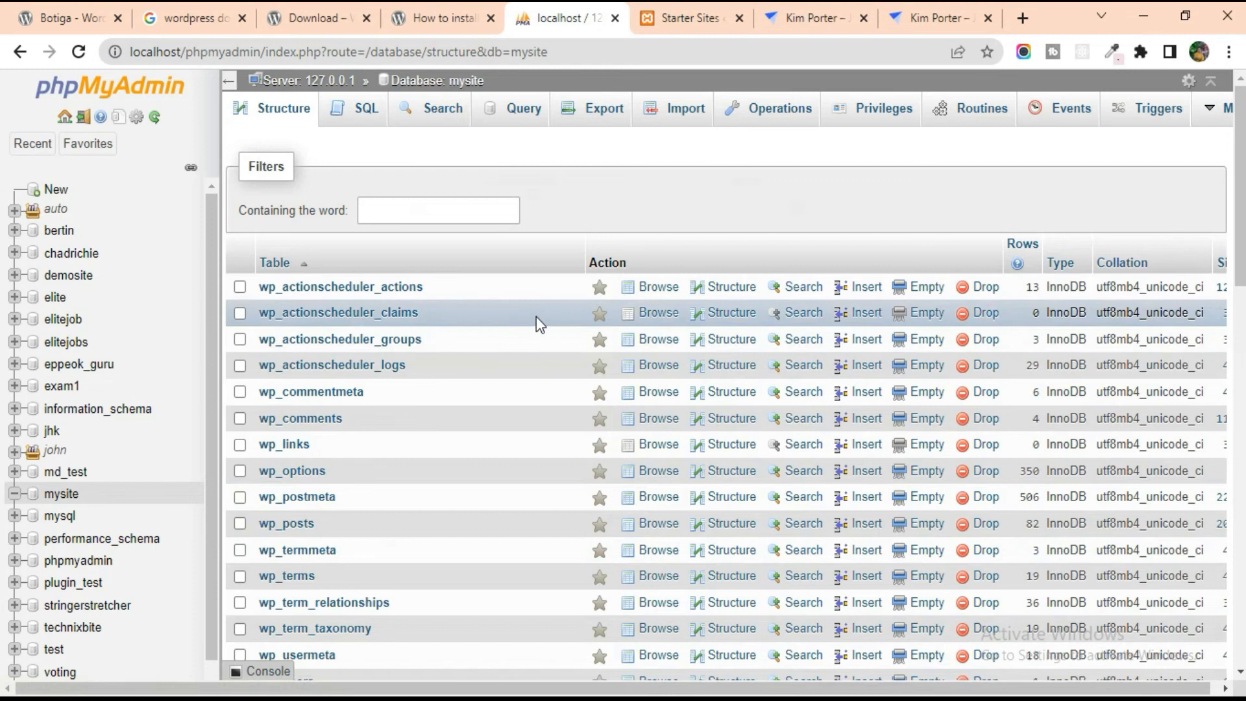
{"action": "scroll", "coordinate": [536, 316], "scroll_direction": "down", "scroll_amount": 15}
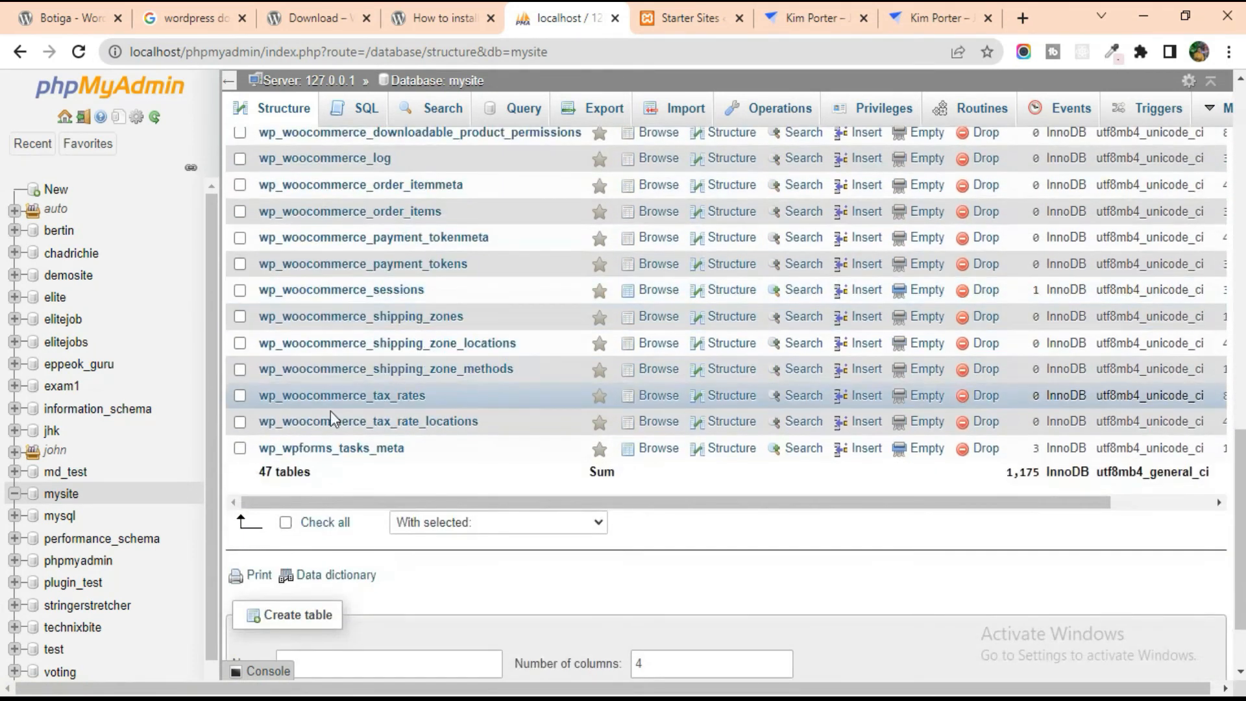
{"action": "left_click_drag", "start_coordinate": [257, 488], "coordinate": [316, 487]}
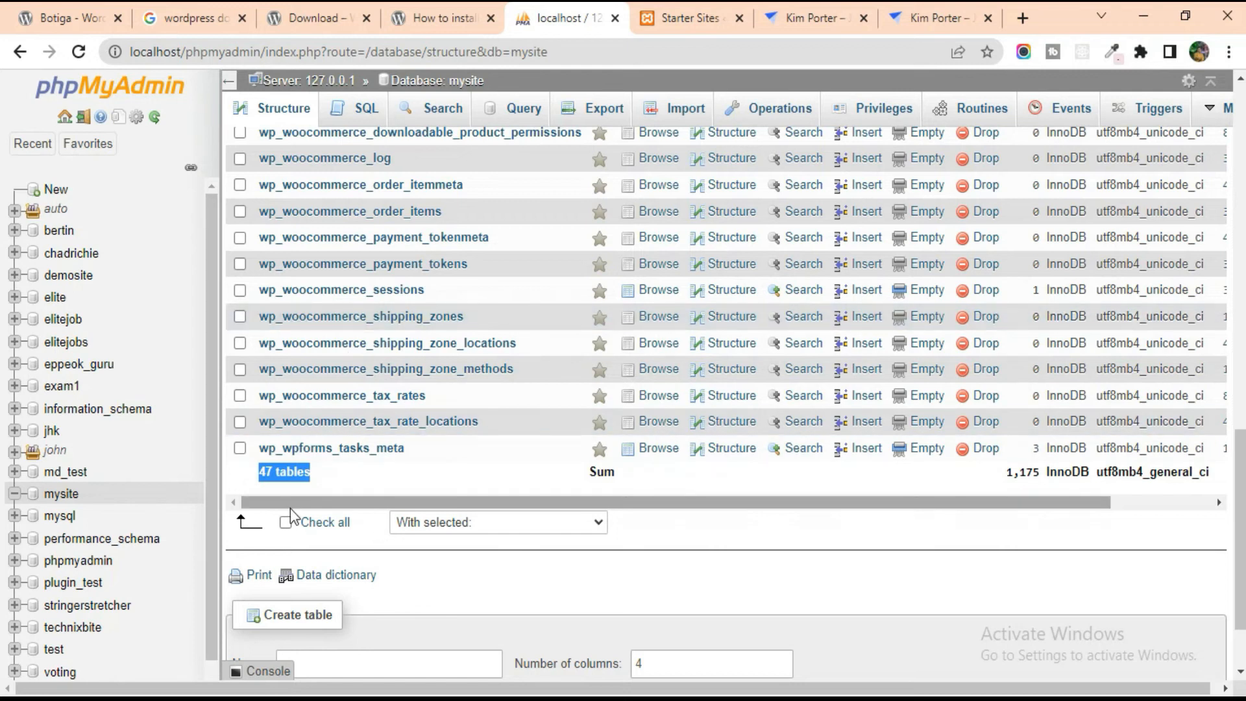
{"action": "scroll", "coordinate": [438, 492], "scroll_direction": "up", "scroll_amount": 7}
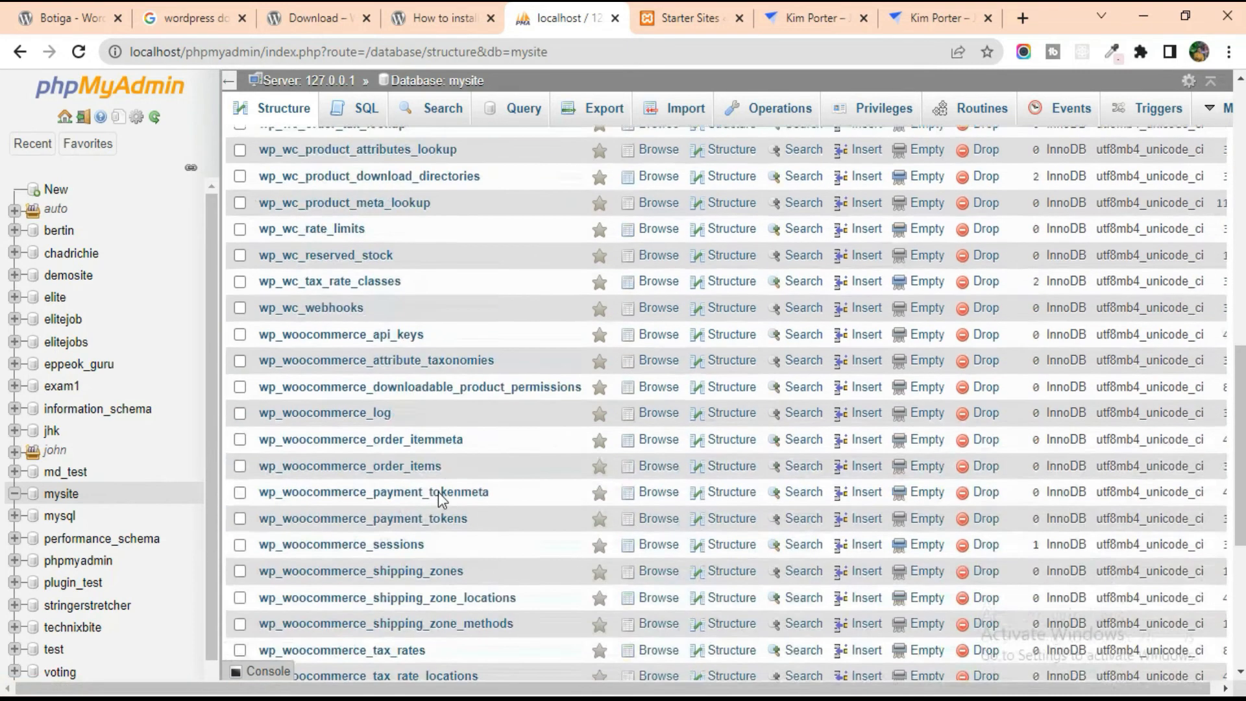
{"action": "scroll", "coordinate": [438, 492], "scroll_direction": "up", "scroll_amount": 7}
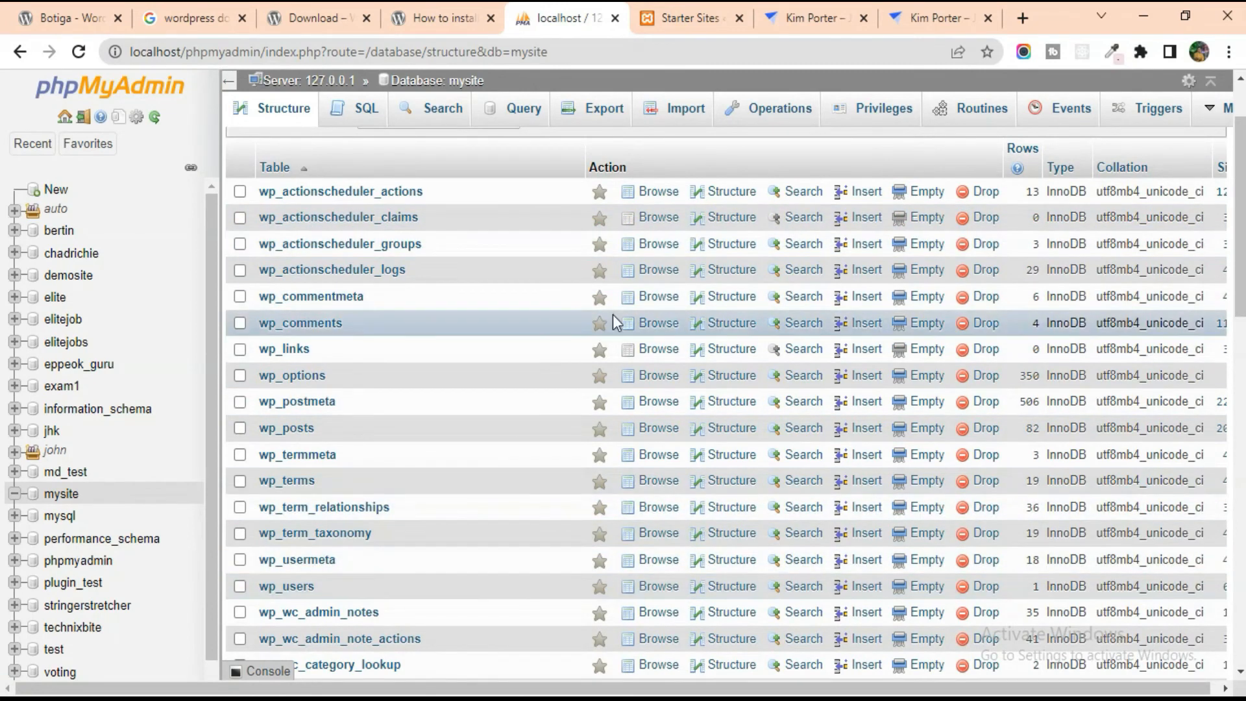
- Go back to the Starter Sites import page, return to the dashboard and look over Botiga's welcome page and theme features
{"action": "key", "text": "ctrl+Tab"}
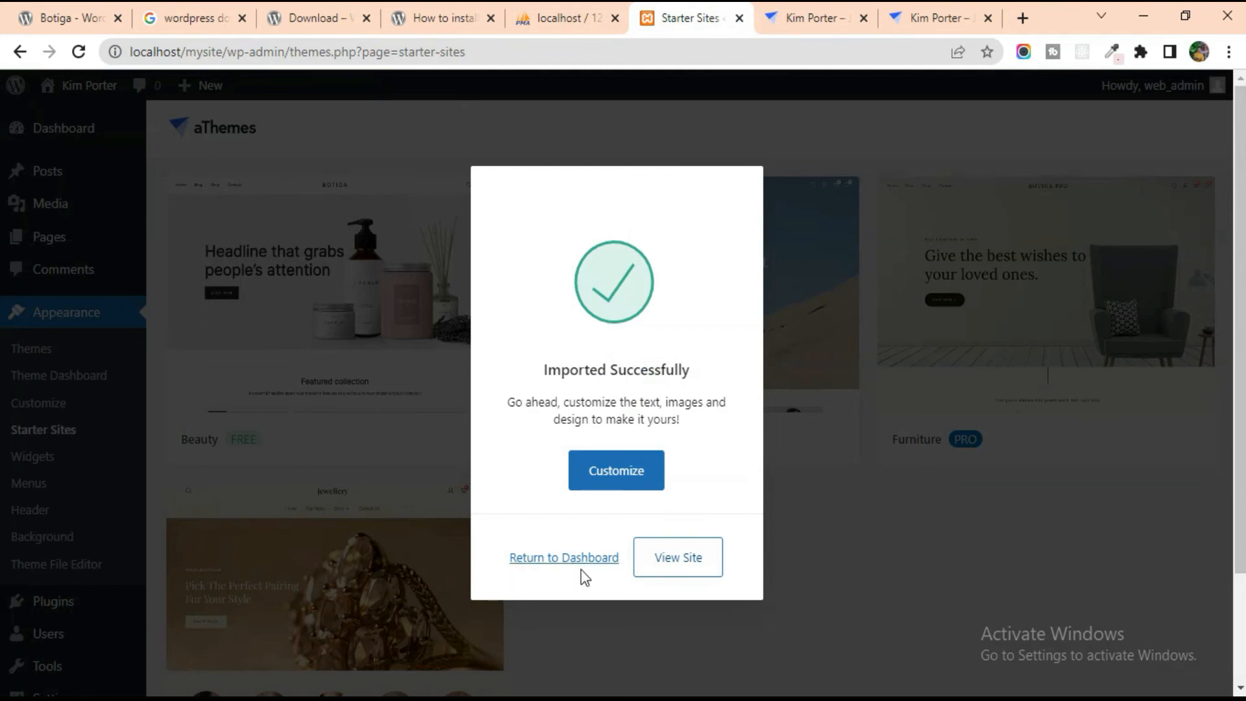
{"action": "left_click", "coordinate": [551, 559]}
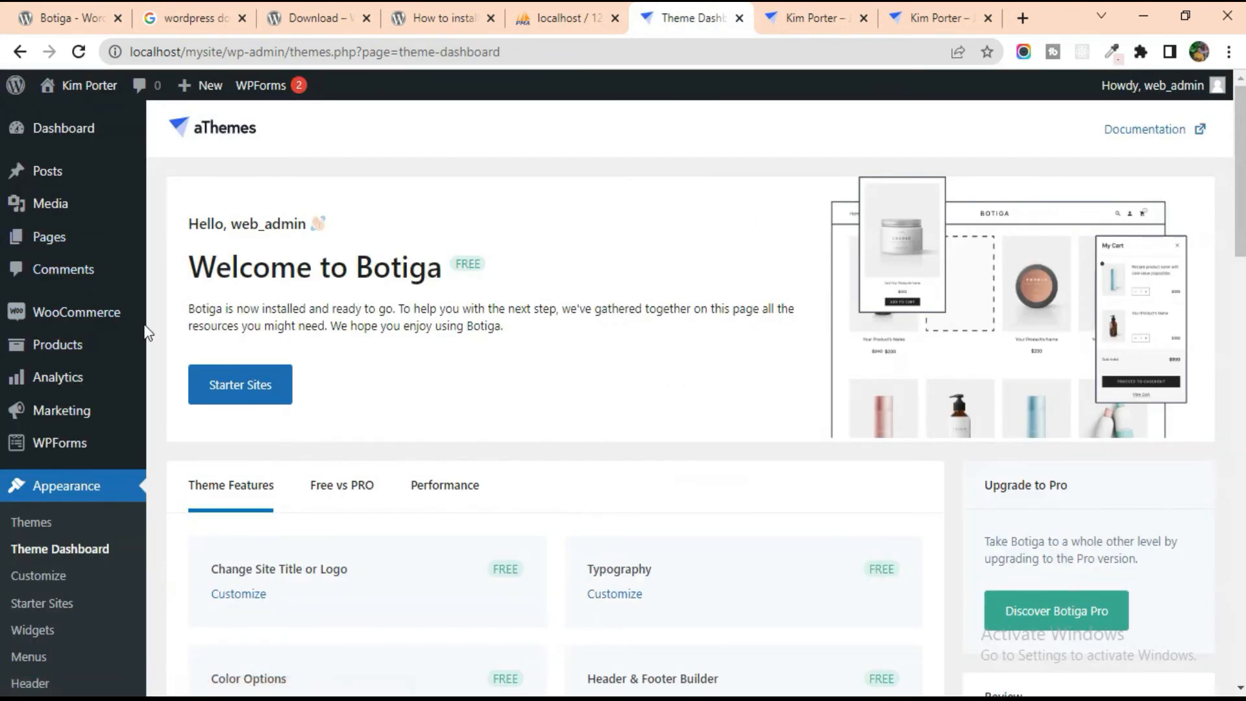
{"action": "scroll", "coordinate": [106, 473], "scroll_direction": "down", "scroll_amount": 6}
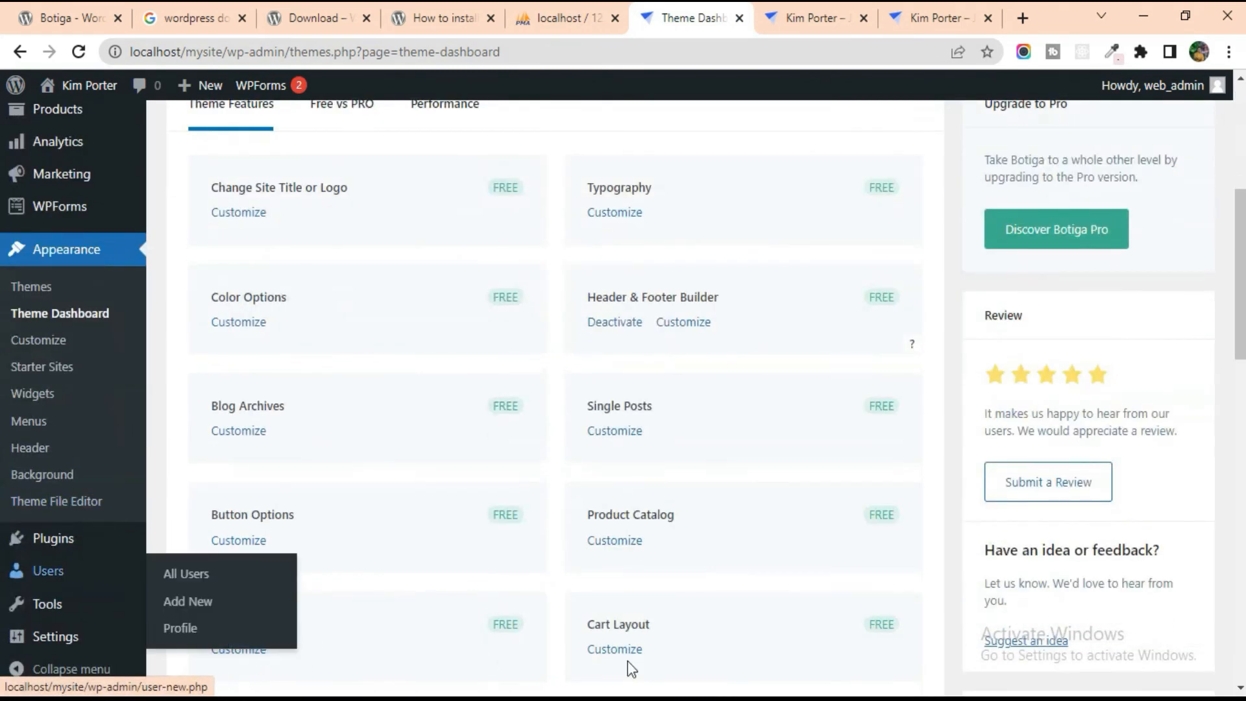
{"action": "scroll", "coordinate": [297, 612], "scroll_direction": "up", "scroll_amount": 6}
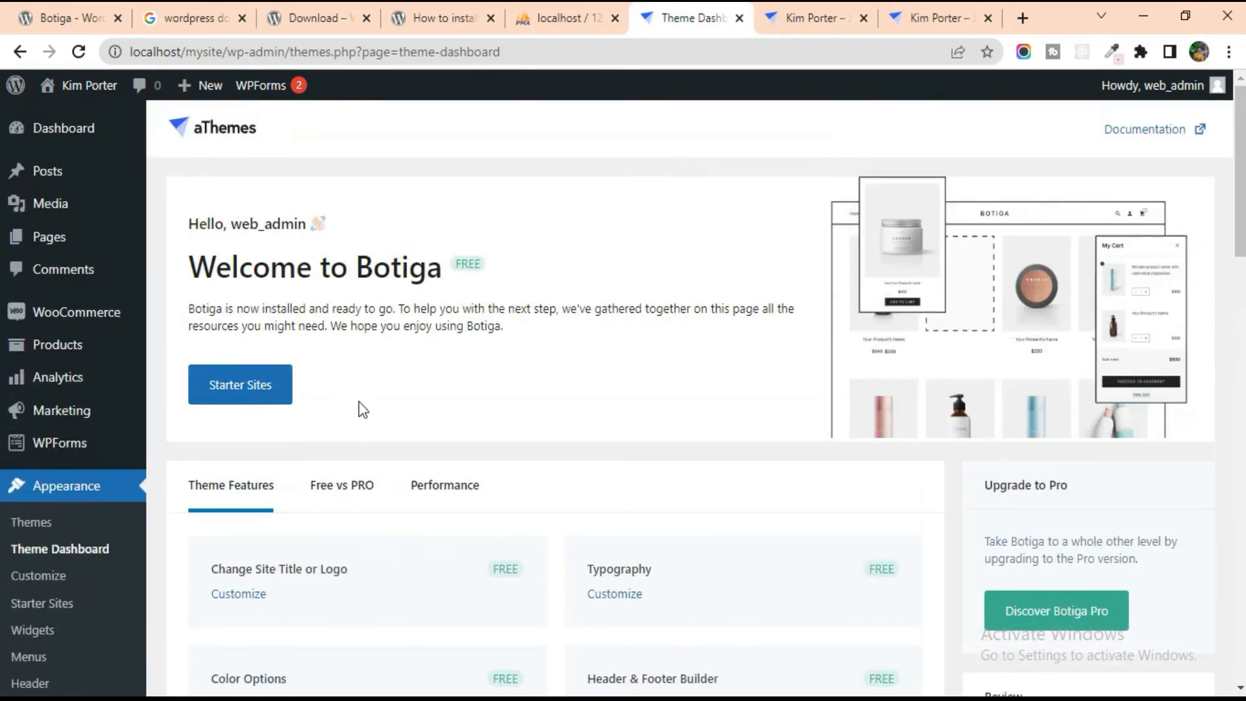
{"action": "scroll", "coordinate": [417, 380], "scroll_direction": "down", "scroll_amount": 1}
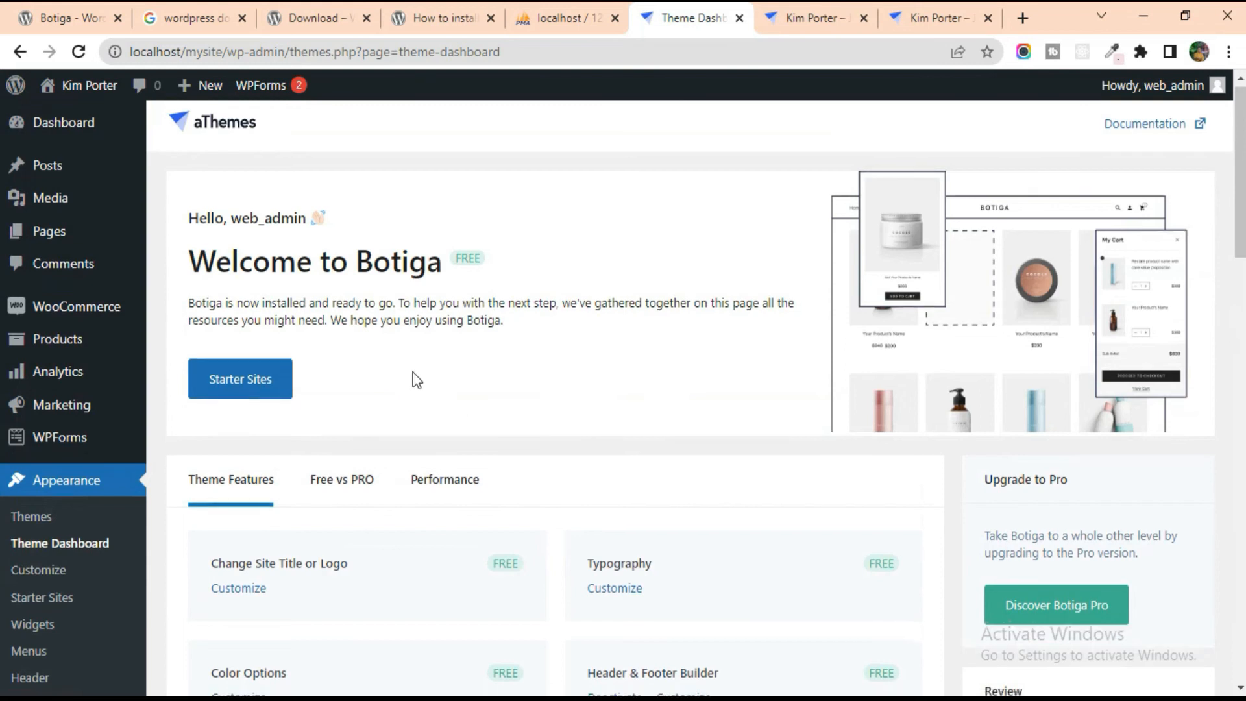
{"action": "scroll", "coordinate": [416, 380], "scroll_direction": "down", "scroll_amount": 4}
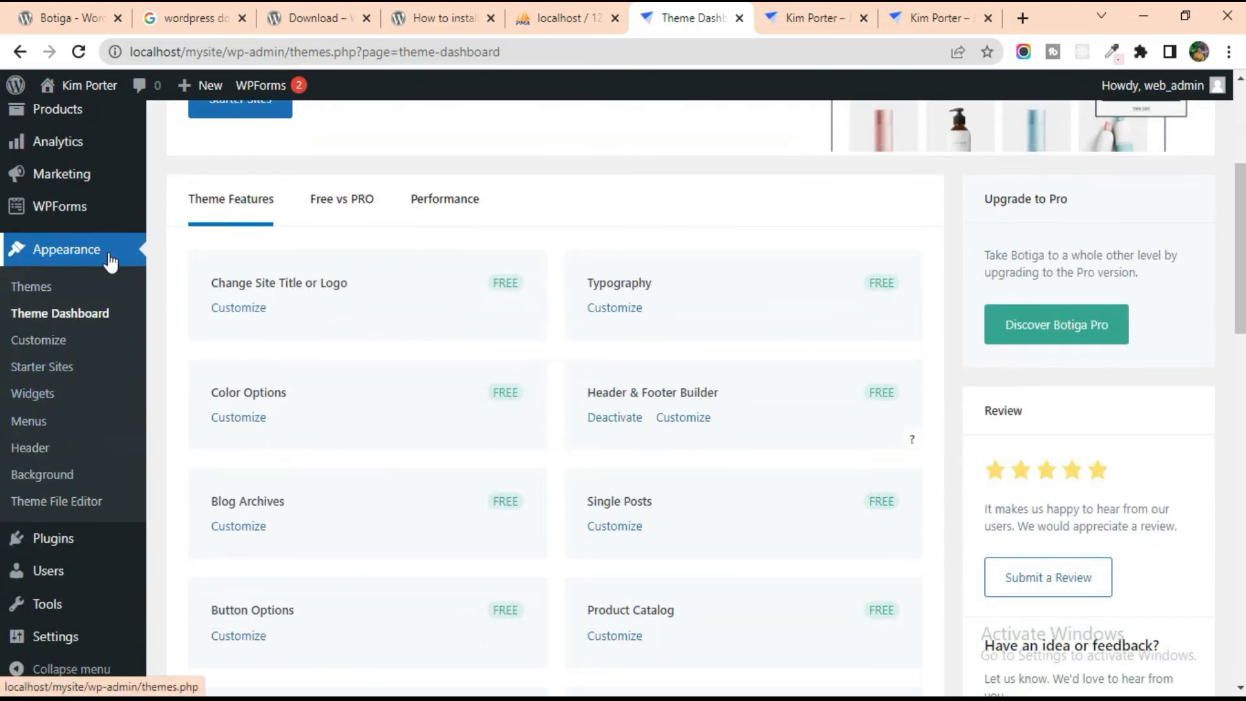
- Open the theme Customizer and look through the homepage preview and the available settings sections, from General to Additional CSS
{"action": "left_click", "coordinate": [45, 350]}
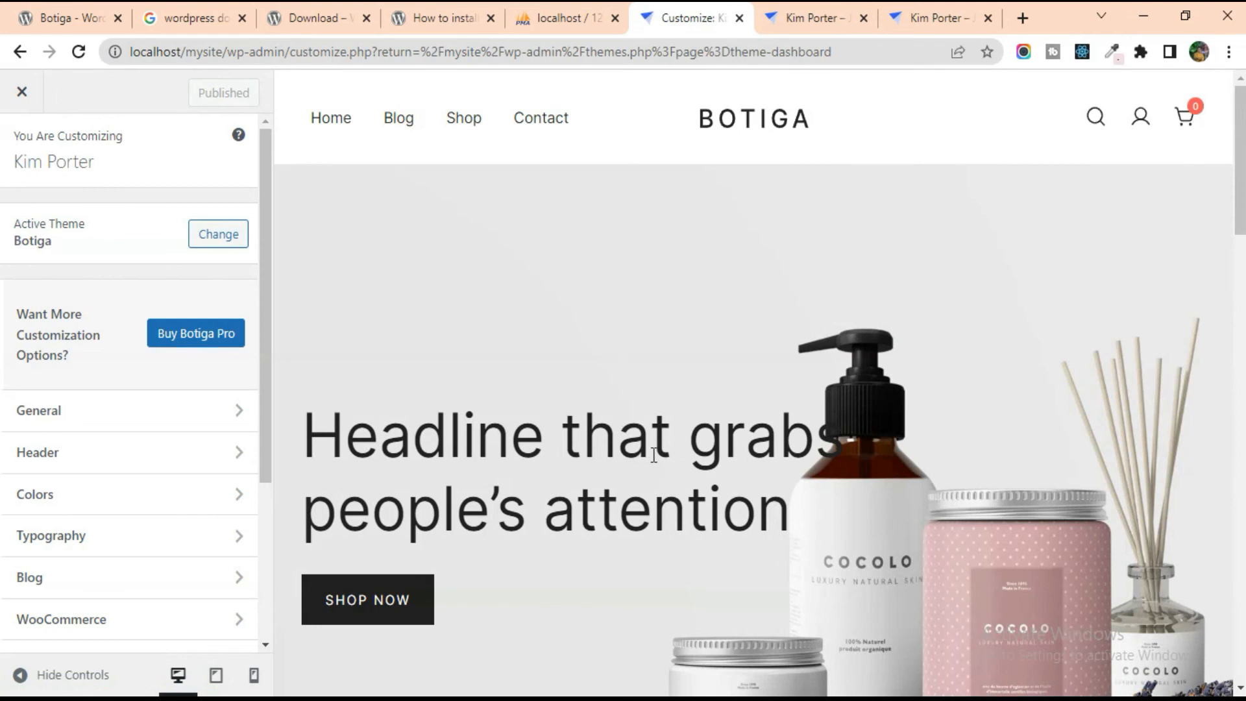
{"action": "scroll", "coordinate": [654, 454], "scroll_direction": "down", "scroll_amount": 3}
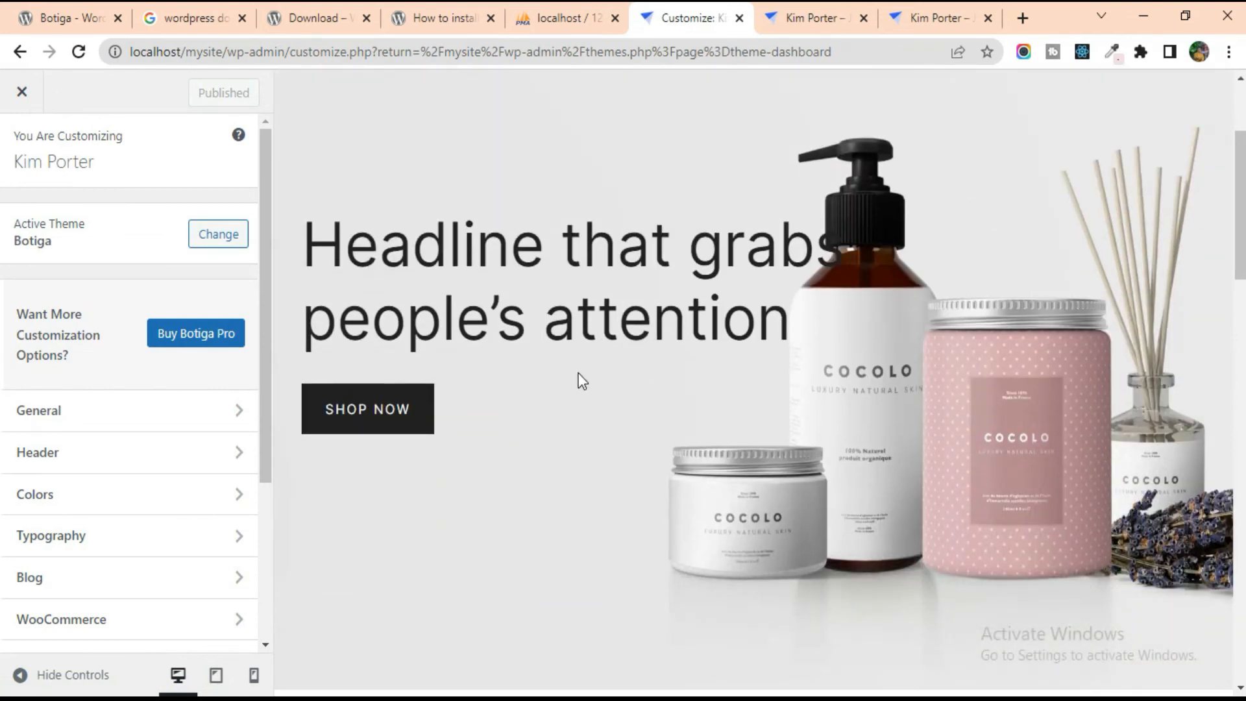
{"action": "scroll", "coordinate": [167, 538], "scroll_direction": "down", "scroll_amount": 3}
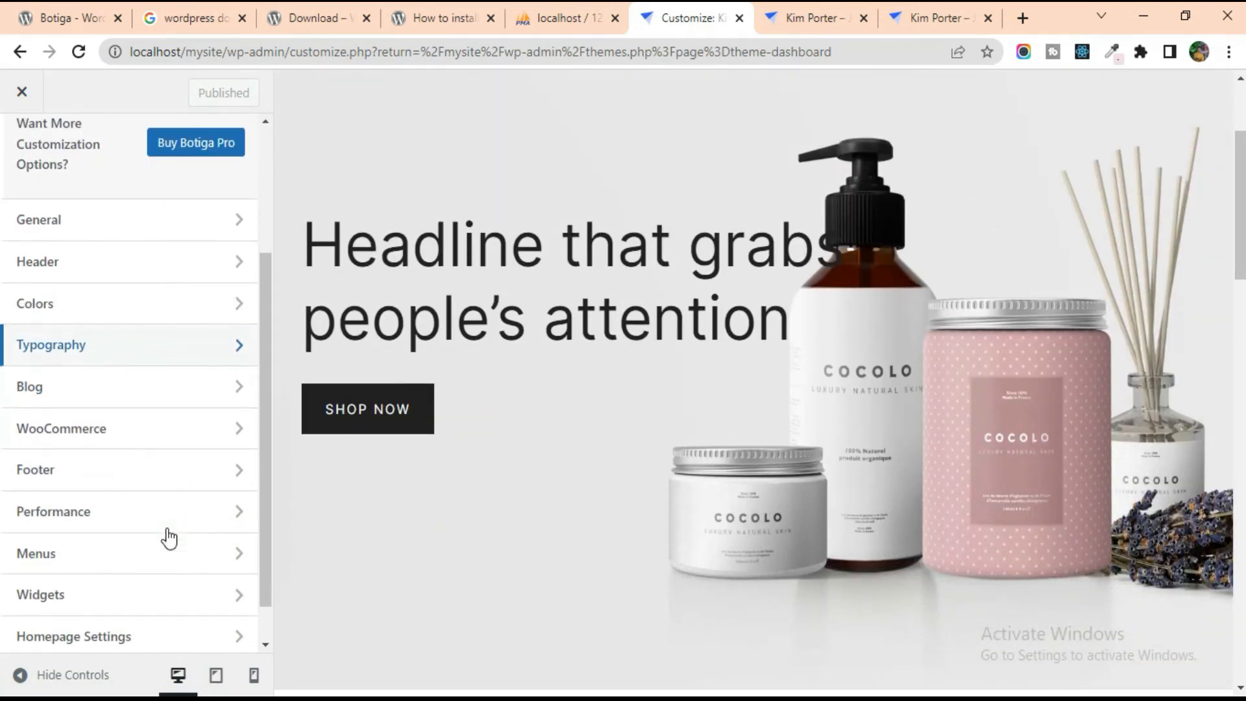
{"action": "scroll", "coordinate": [153, 519], "scroll_direction": "up", "scroll_amount": 3}
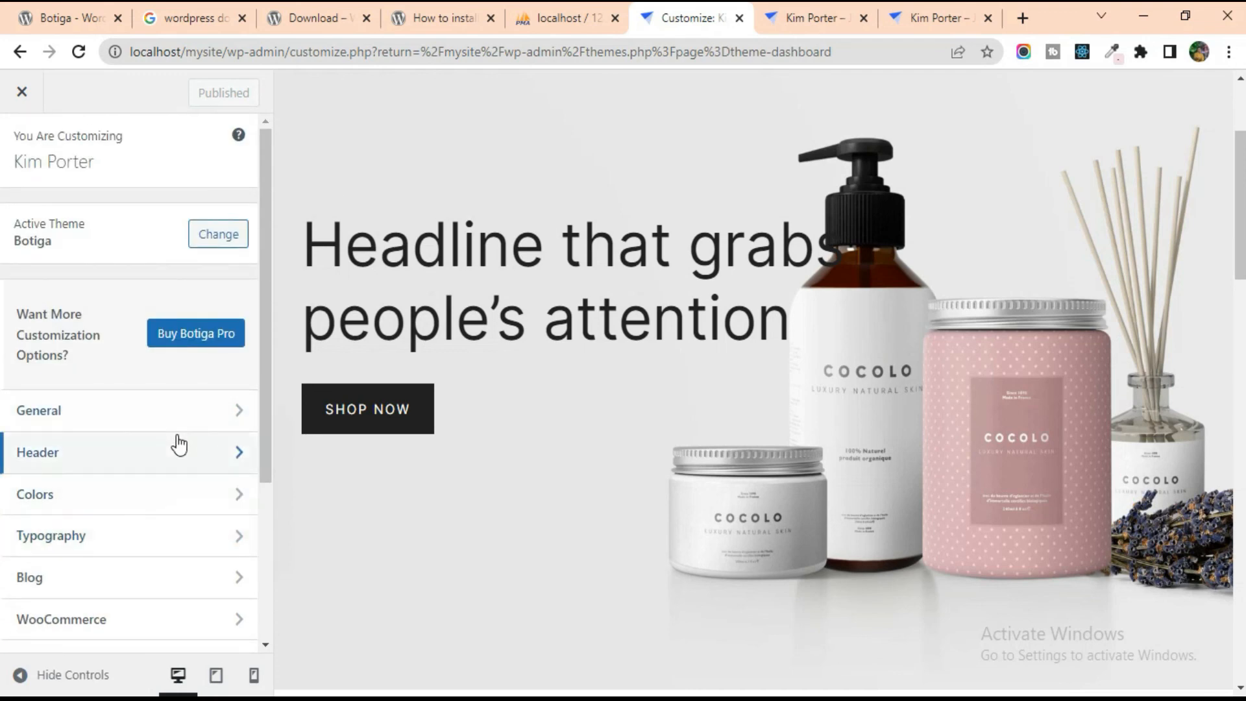
{"action": "scroll", "coordinate": [106, 473], "scroll_direction": "down", "scroll_amount": 4}
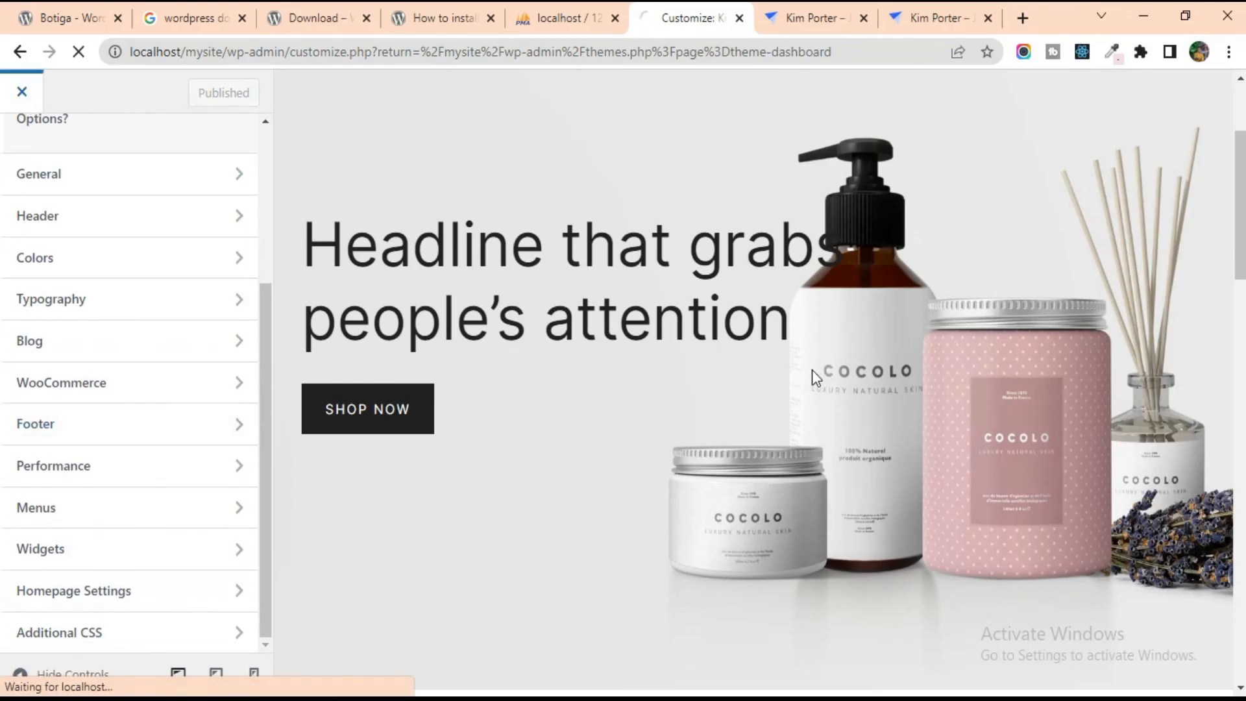